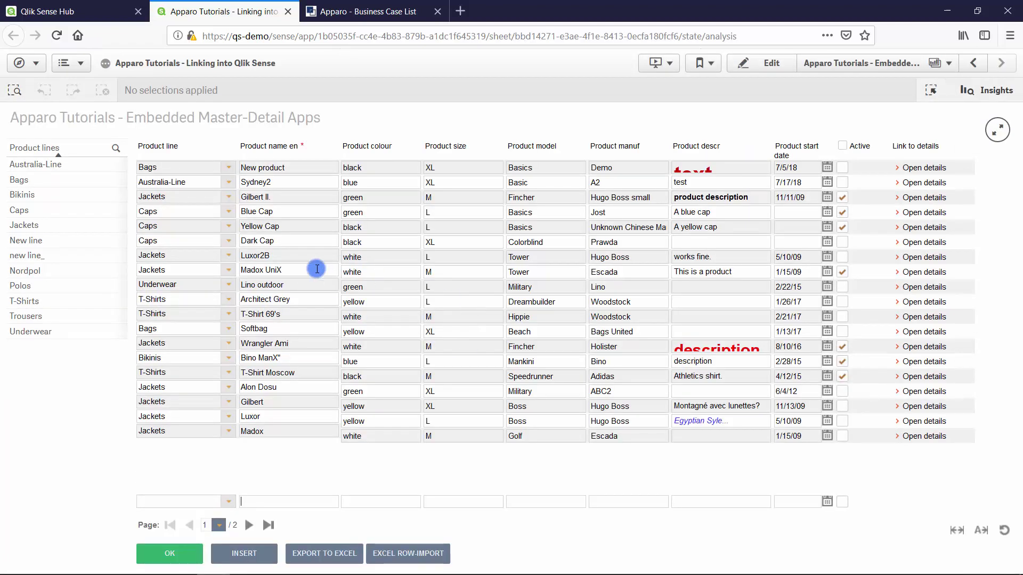
Put the sheet in edit mode and shrink the embedded product table so it fills only the upper half
click(756, 69)
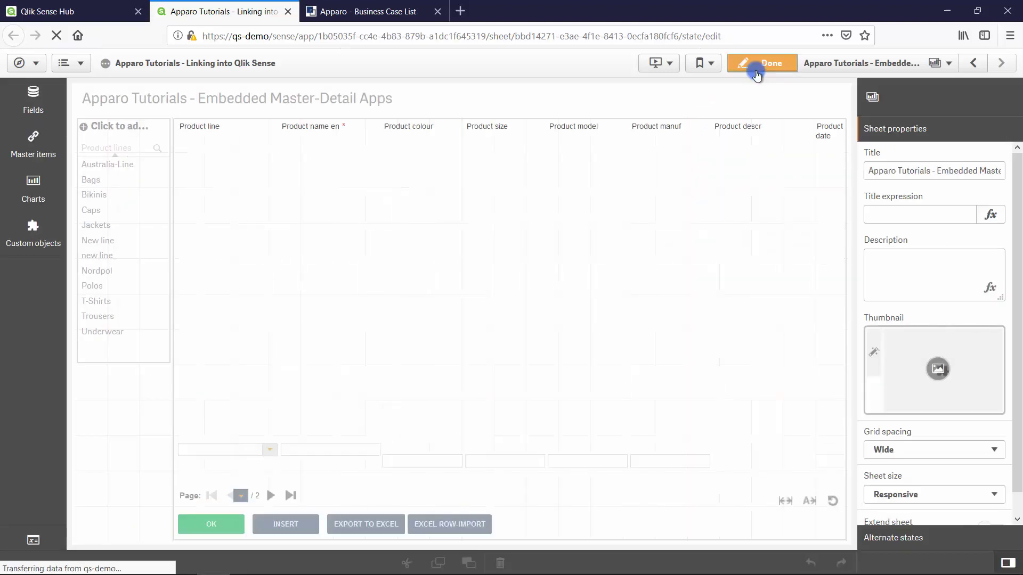
key(F11)
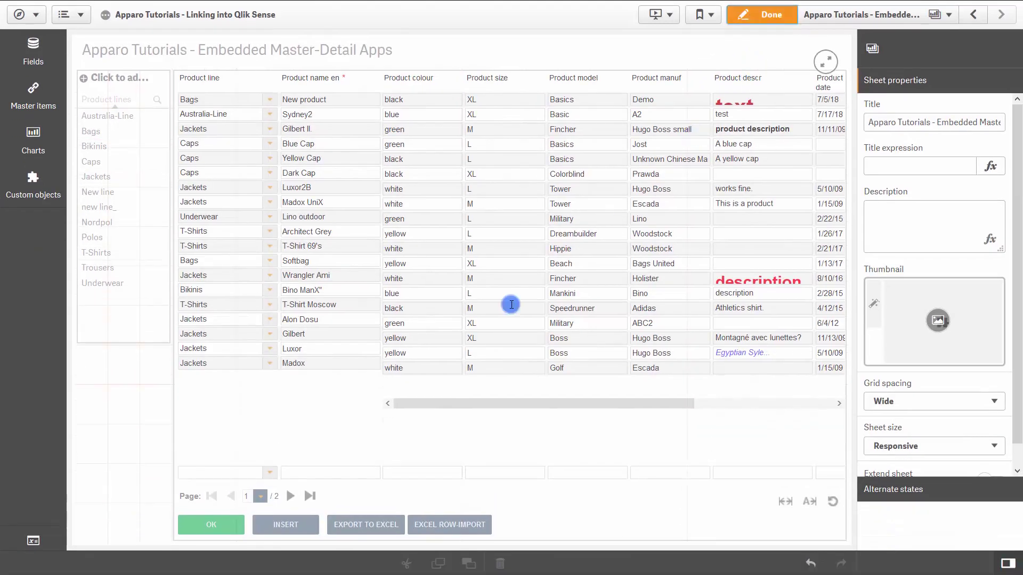
click(529, 542)
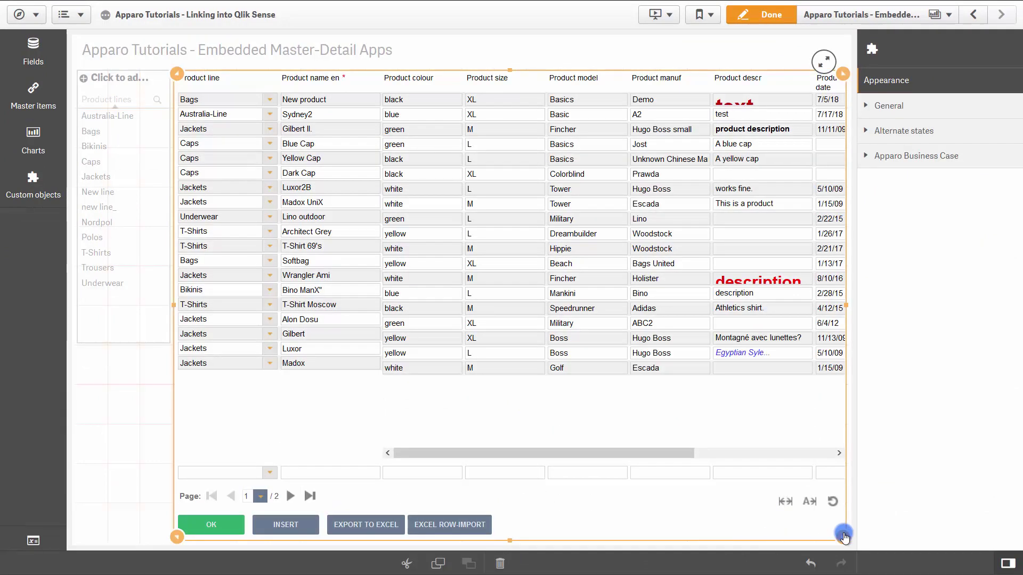
drag(844, 536, 842, 345)
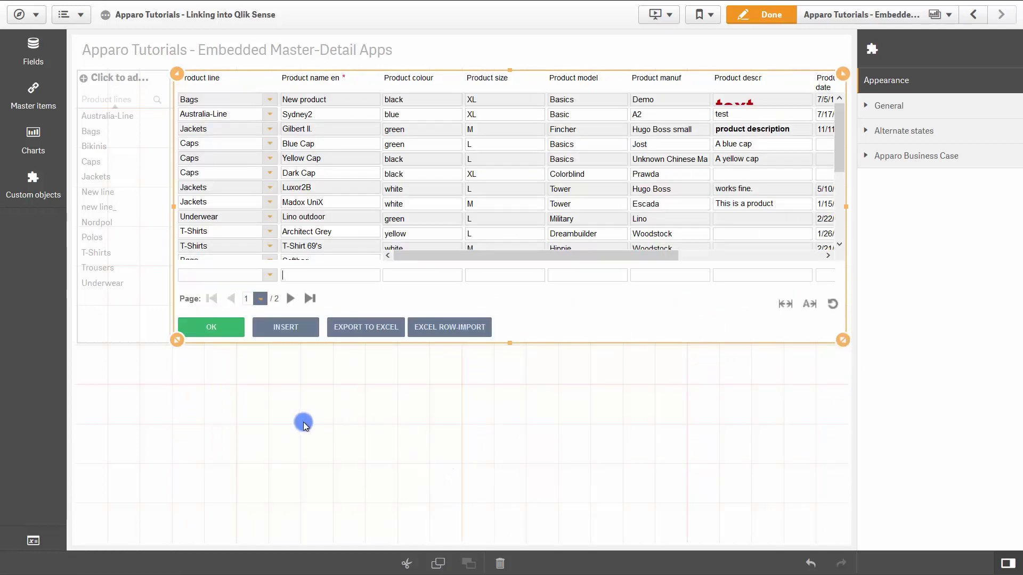
Add an Apparo BC extension below the product table and set its Business Case ID to My_1st_Single_BC
click(35, 196)
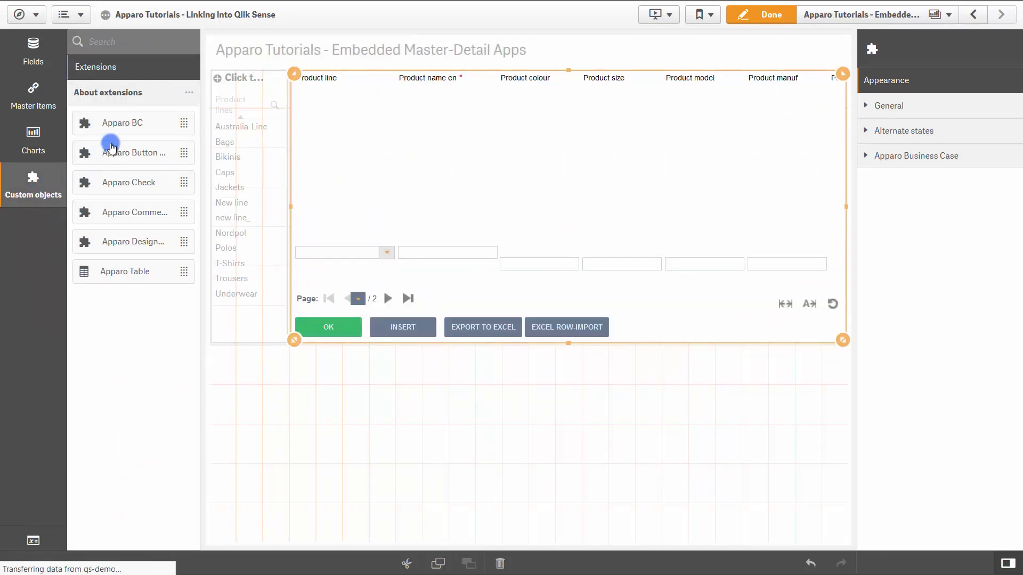
drag(110, 126, 289, 452)
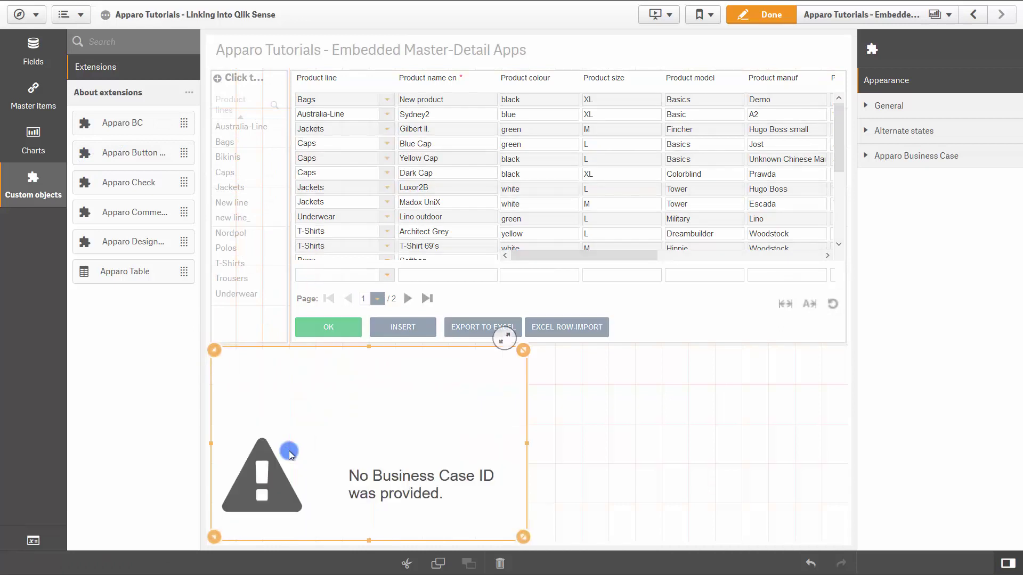
click(911, 155)
click(908, 232)
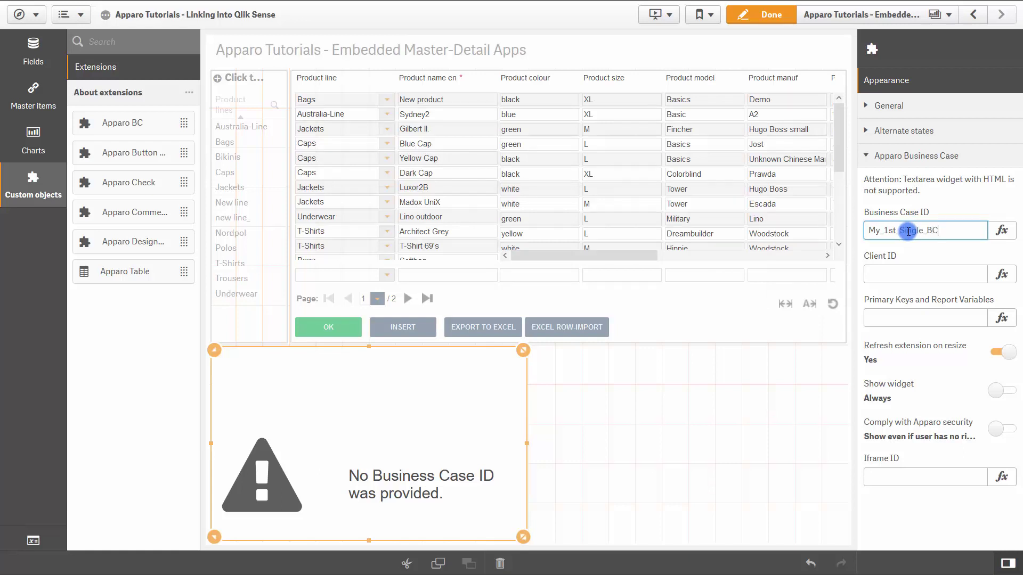
click(772, 382)
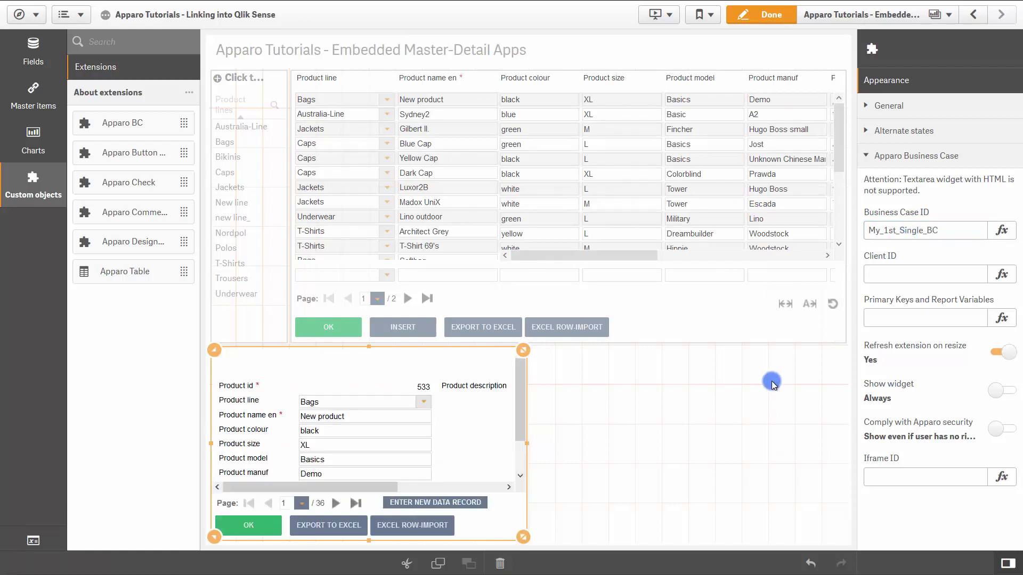
Leave edit mode and examine the product table and the detail form together on the sheet
key(ctrl+minus)
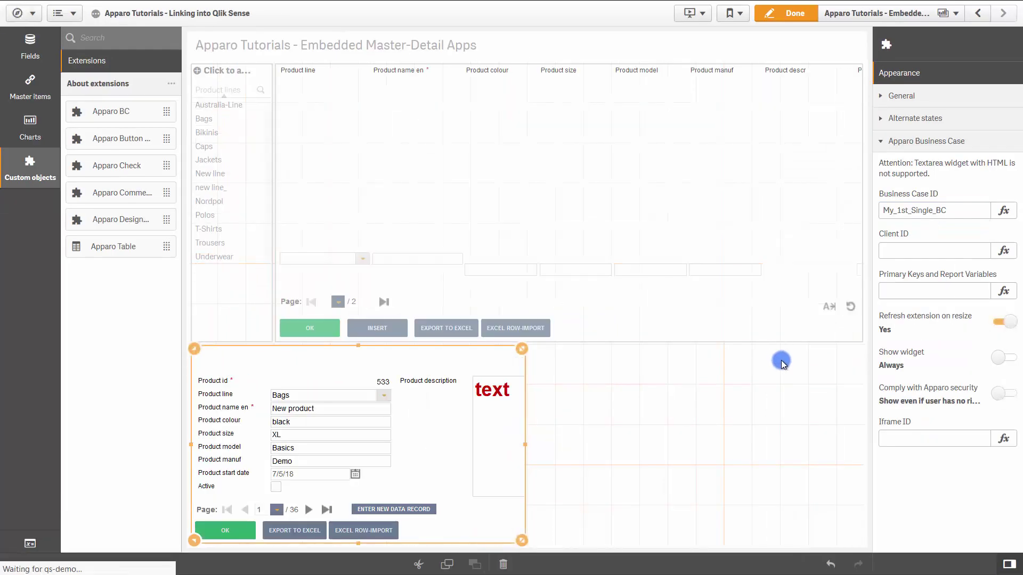
click(794, 13)
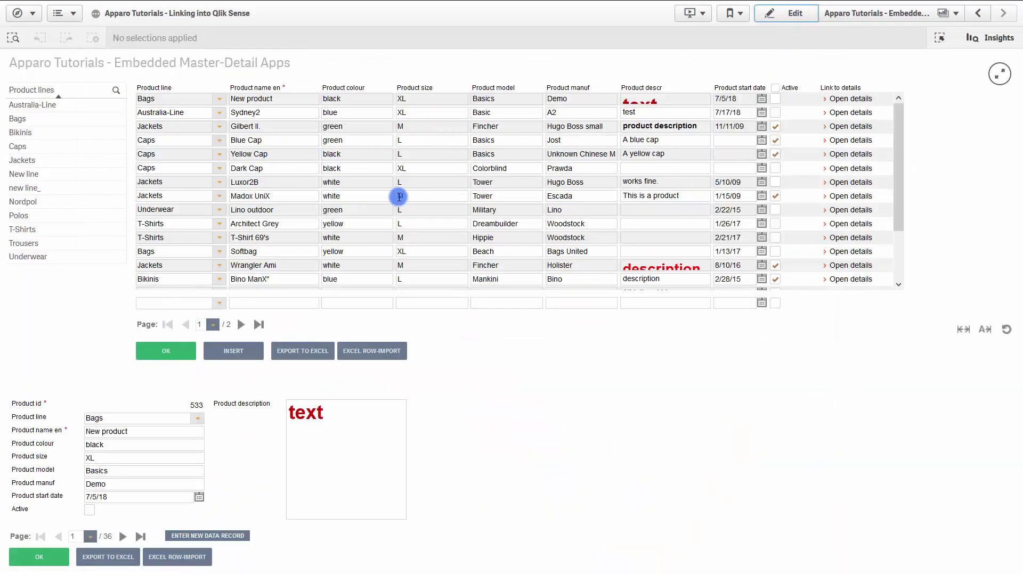
scroll(336, 170, down, 3)
scroll(338, 172, up, 3)
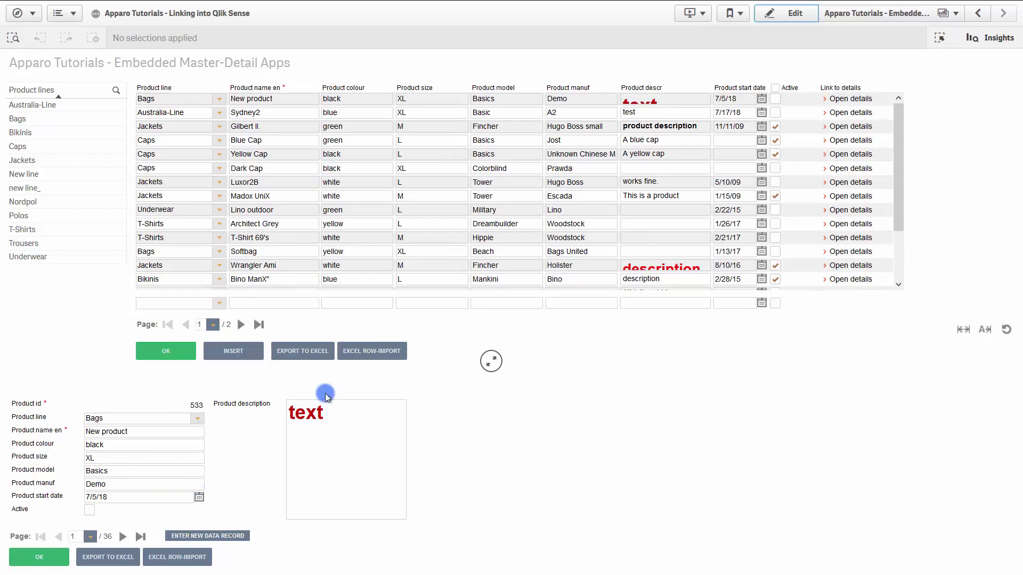
Set the Iframe ID of the detail form to Detail and that of the product table to Master
click(787, 17)
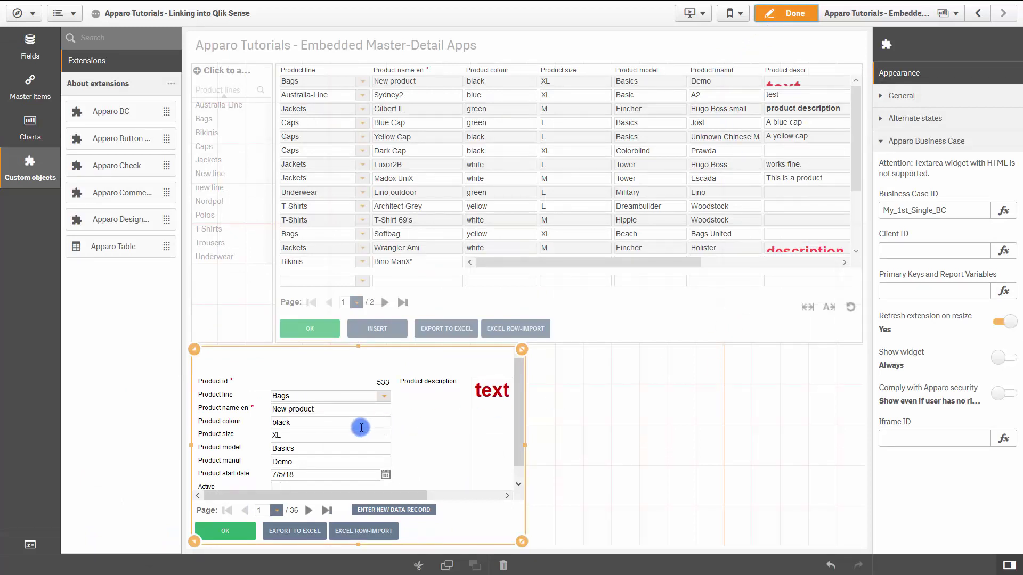
click(900, 440)
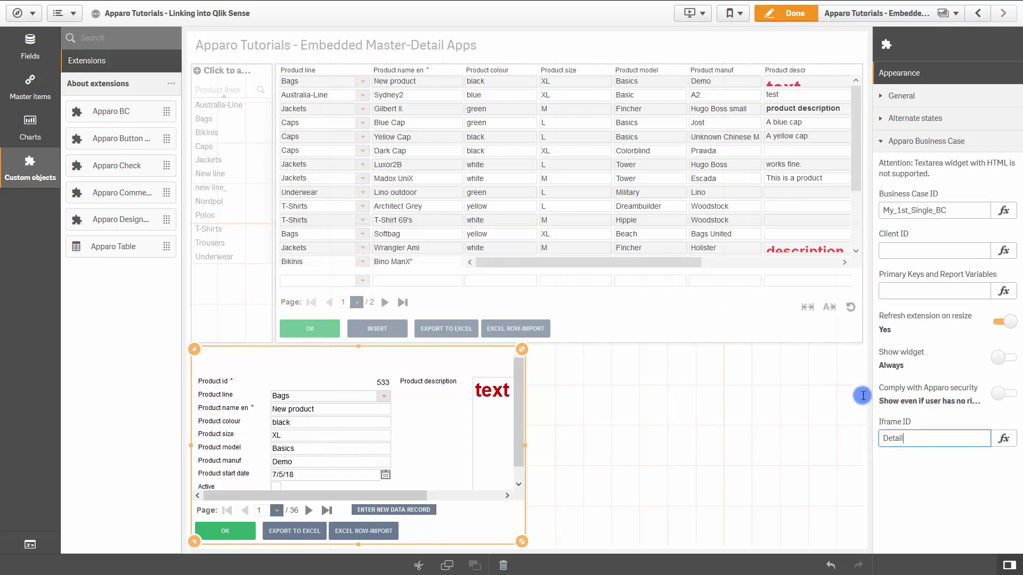
click(603, 66)
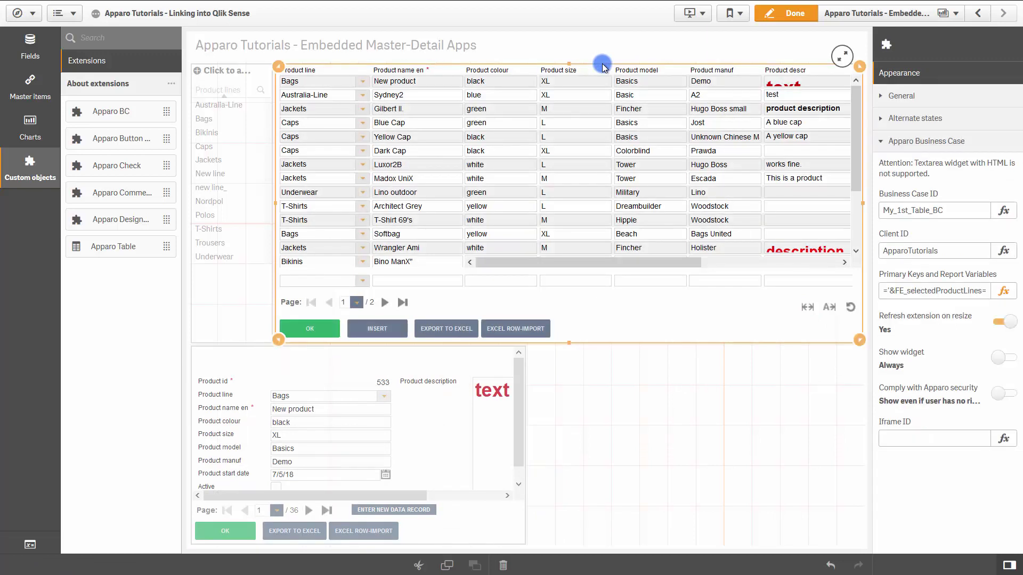
click(904, 437)
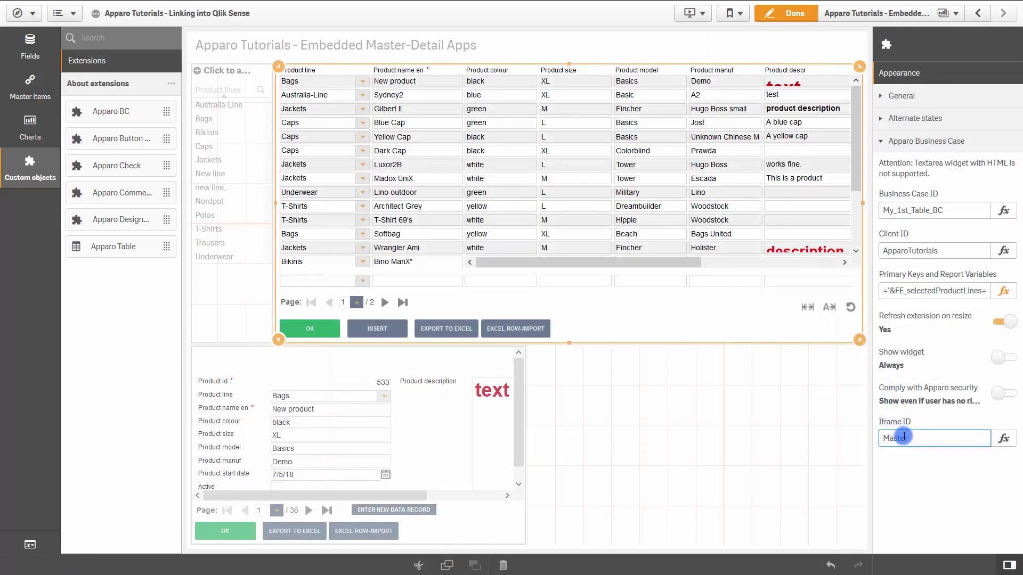
text(Master)
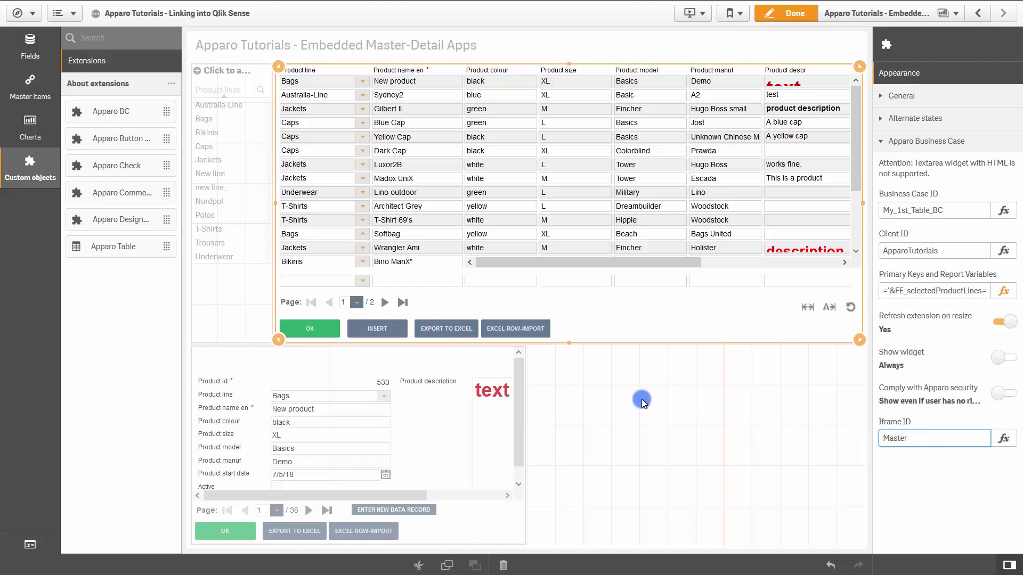
Clear the Business Case ID of the detail form object and finish editing the sheet
click(408, 348)
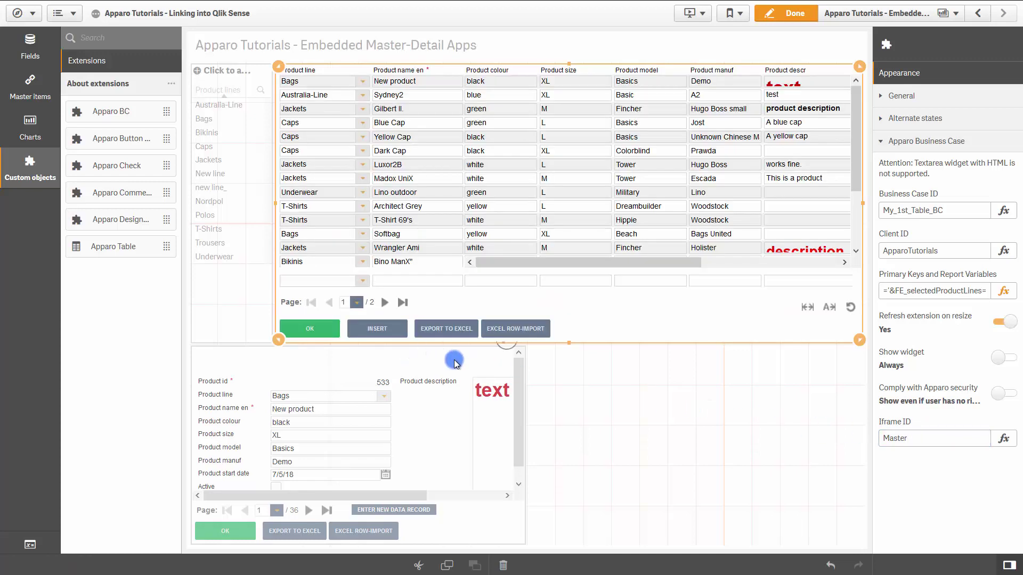
click(457, 347)
click(458, 349)
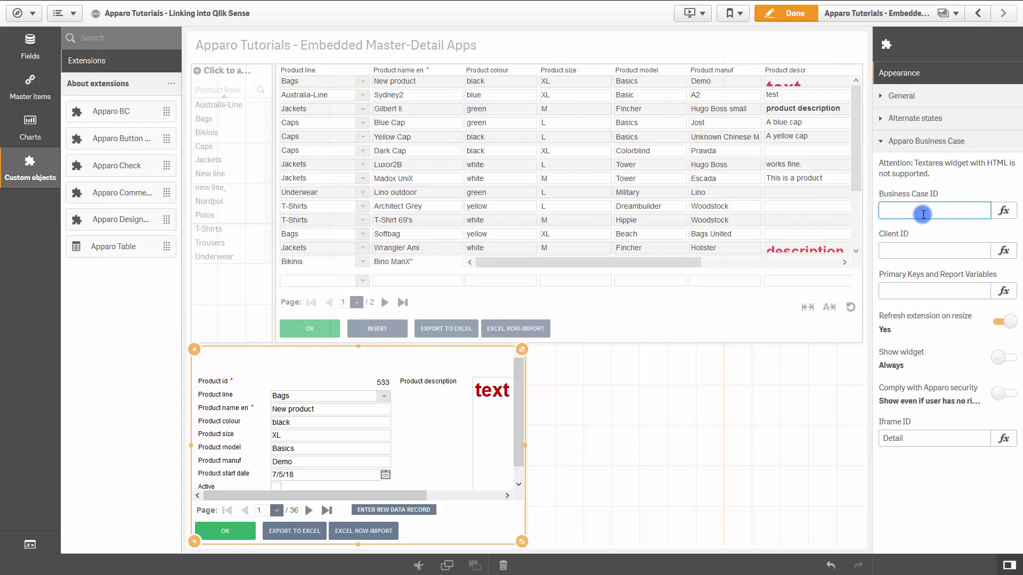
key(Return)
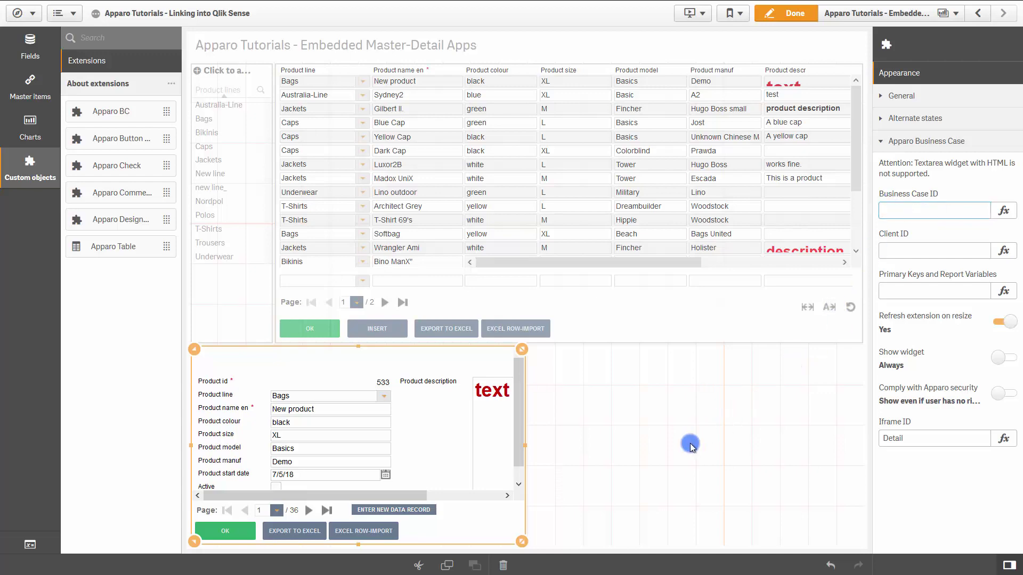
click(785, 14)
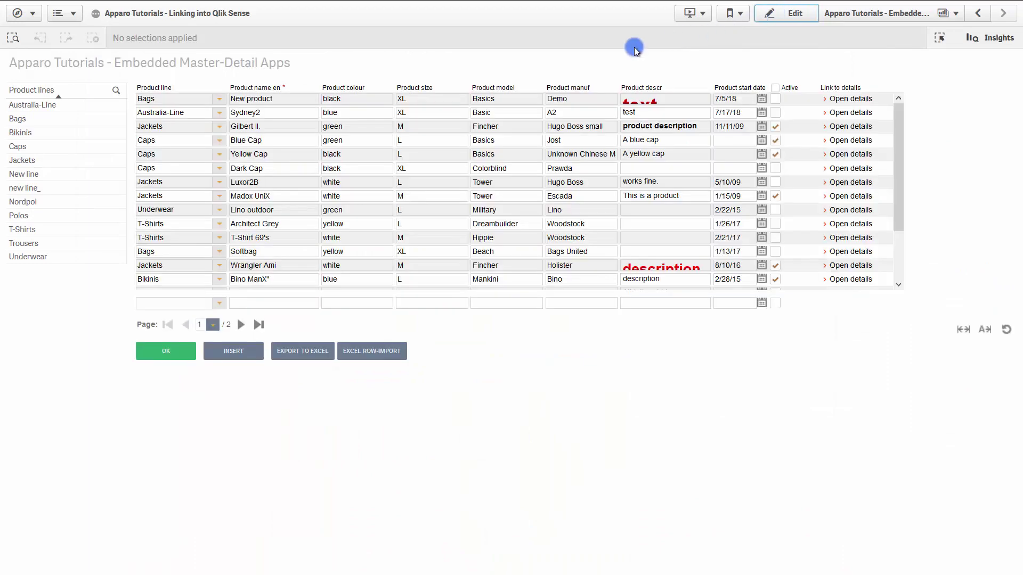
Switch to the Apparo business case list and open the Qlik Sense linking instructions of My_1st_Single_BC
mouse_move(536, 2)
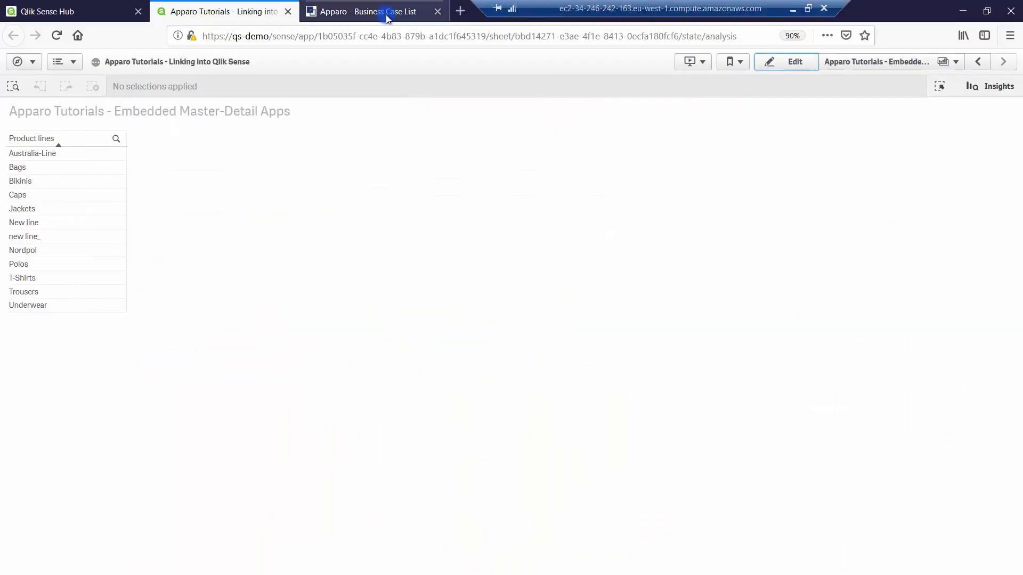
click(387, 17)
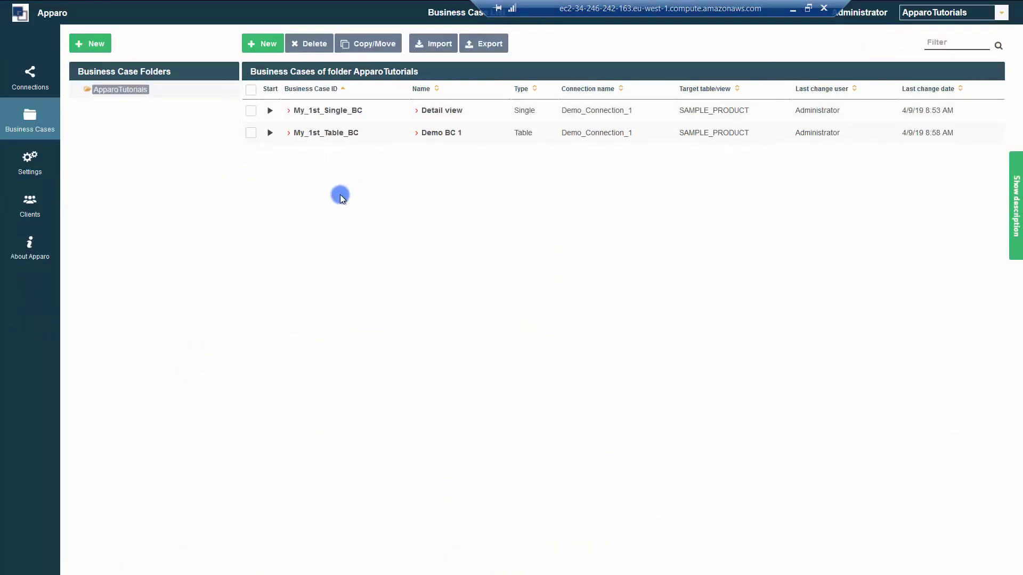
click(339, 112)
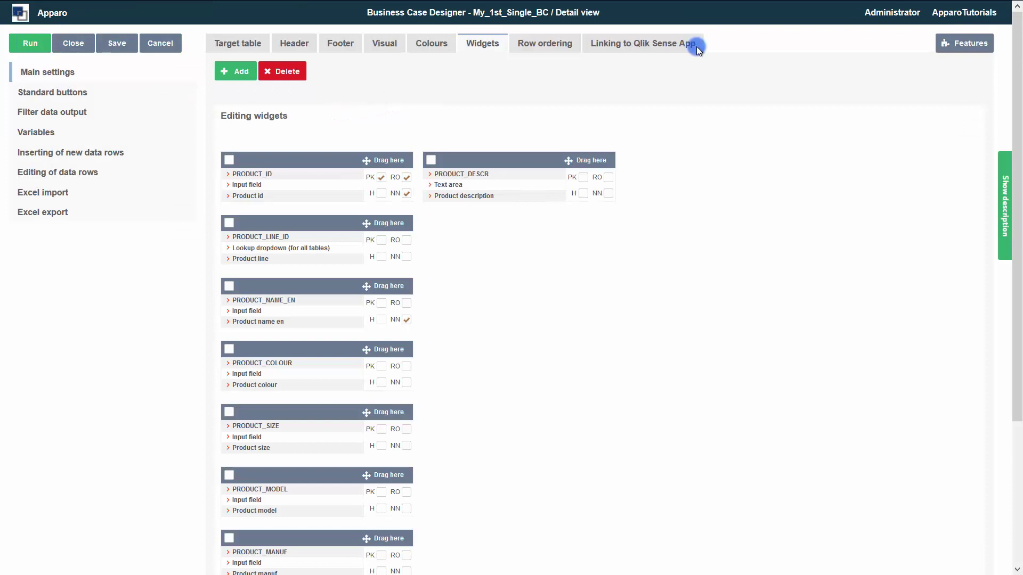
click(696, 47)
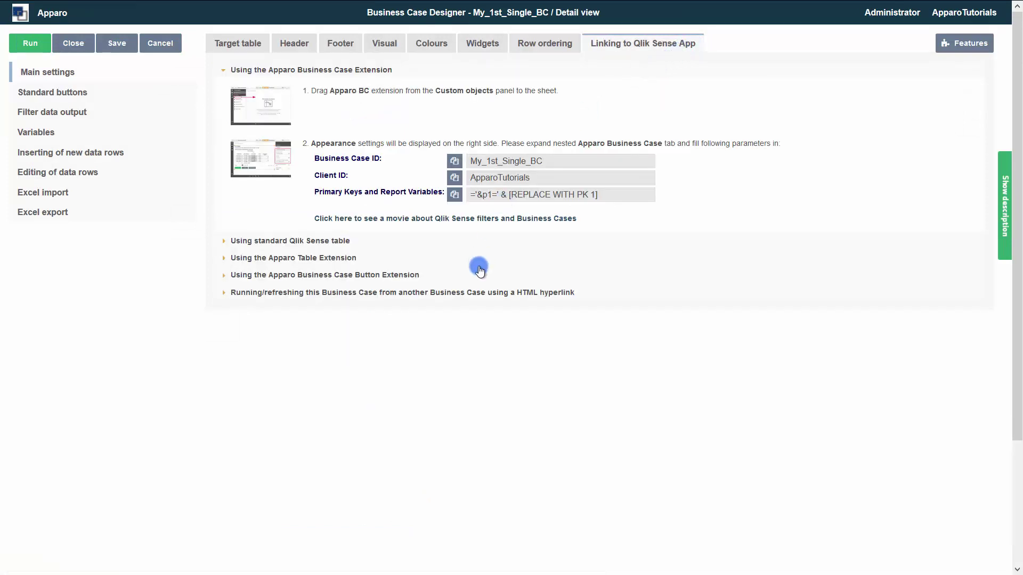
Copy the HTML hyperlink code for running or refreshing this business case from another business case
click(476, 294)
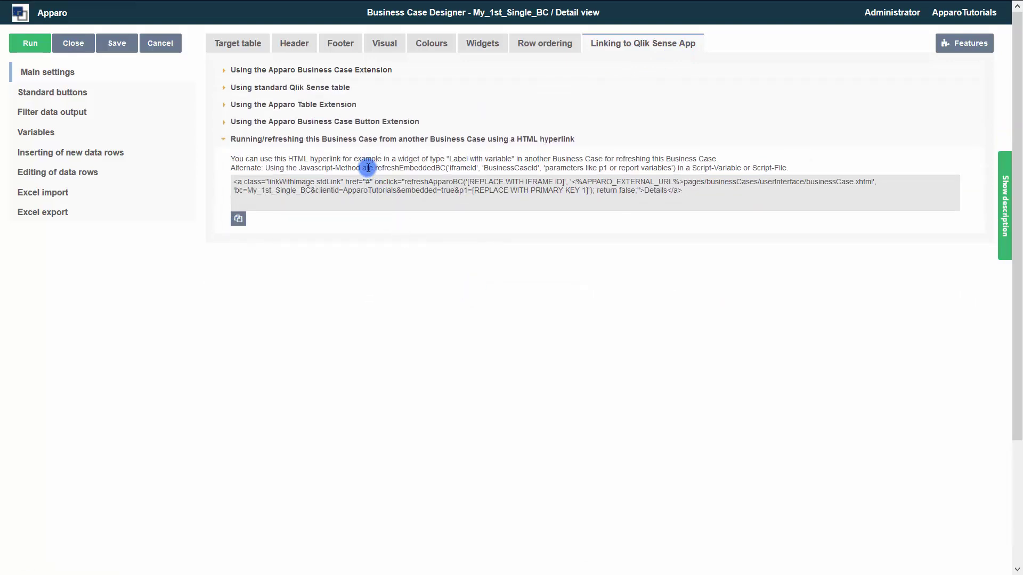
drag(368, 169, 595, 170)
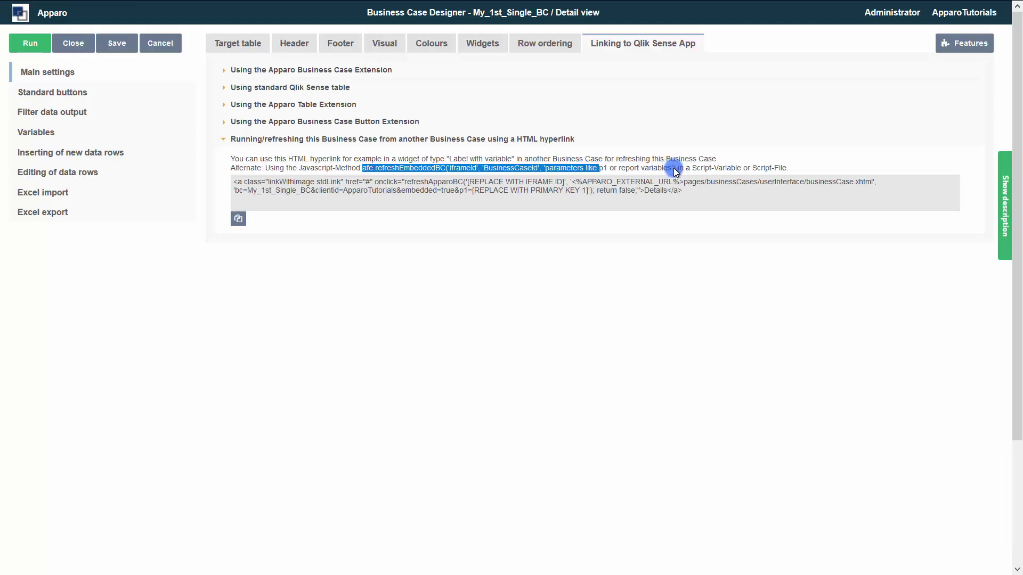
drag(676, 167, 676, 168)
click(626, 195)
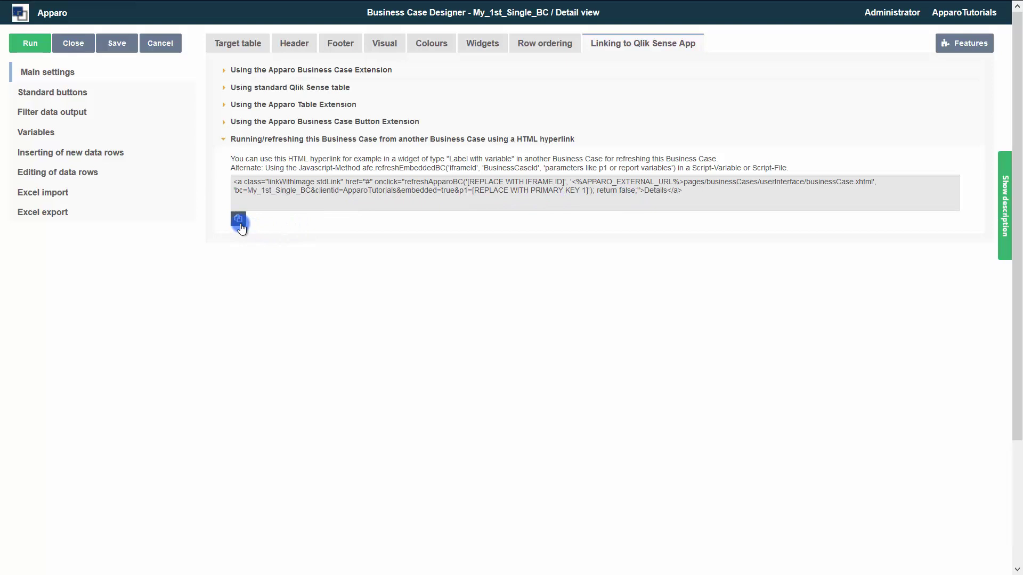
Close this business case, open My_1st_Table_BC and hide its PRODUCT_NAME_EN editing widget
click(68, 51)
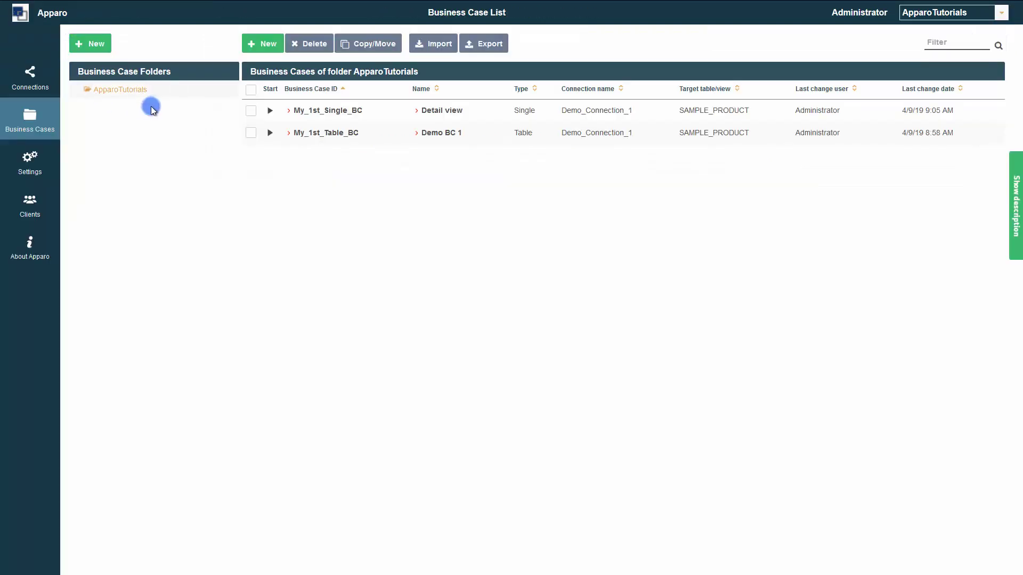
click(302, 135)
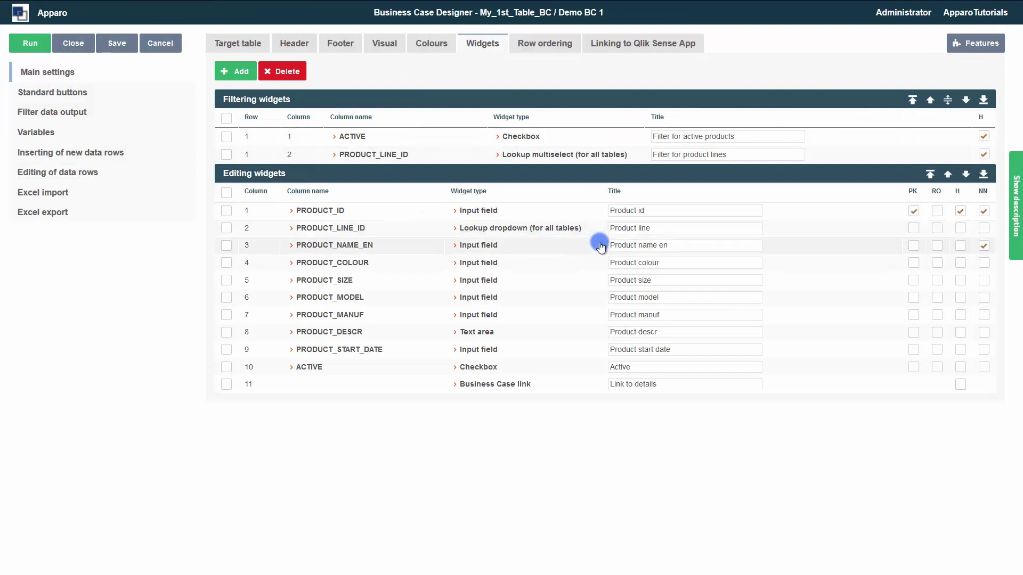
click(959, 247)
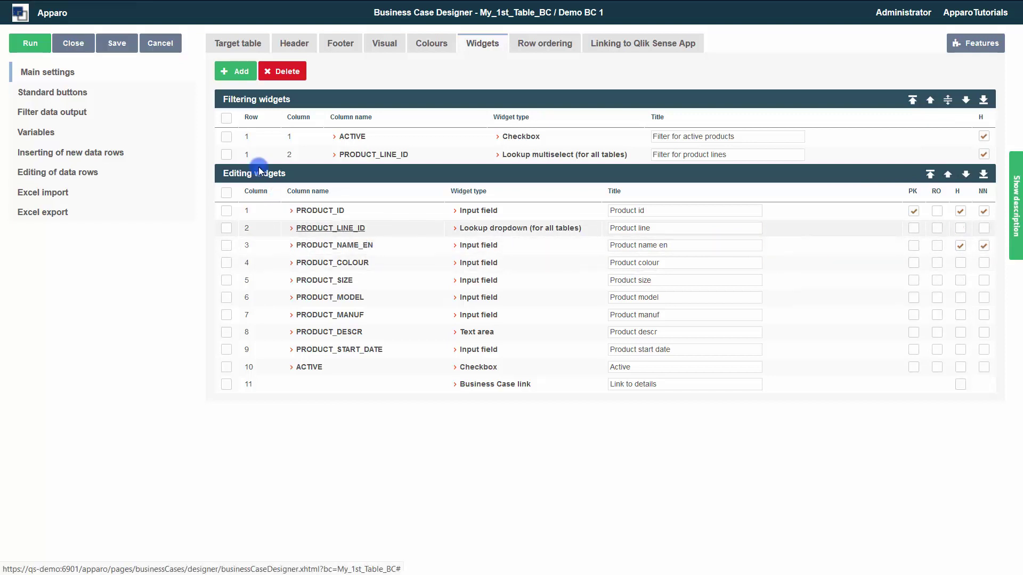
Add an edit widget of type Label with variables and paste the copied hyperlink code as its label value
click(231, 77)
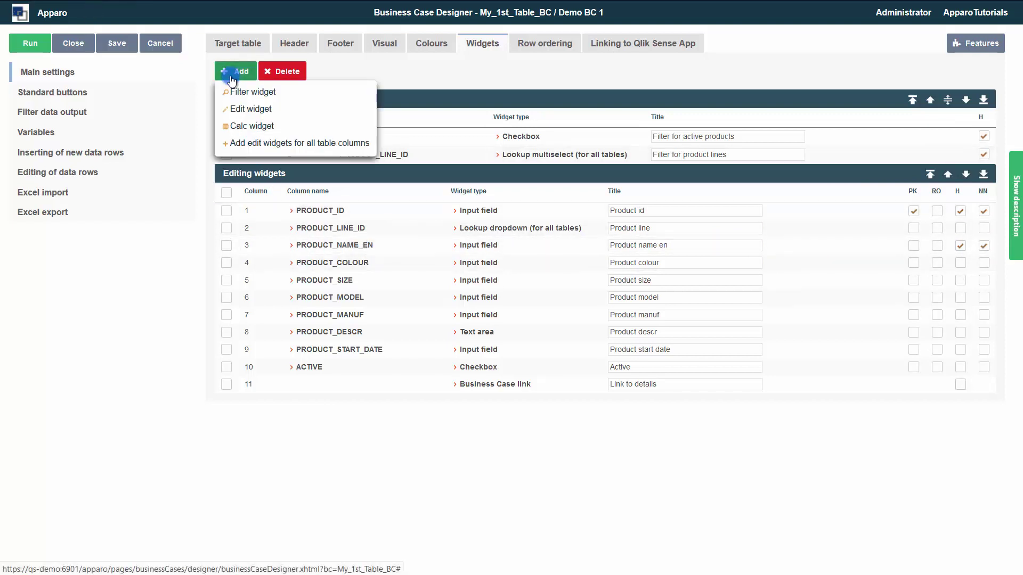
click(238, 109)
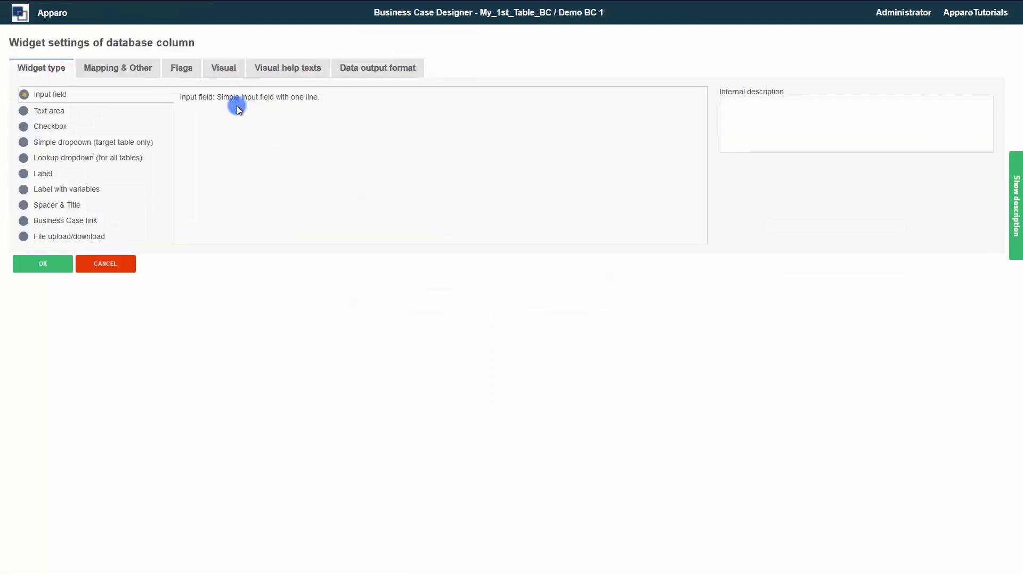
click(24, 189)
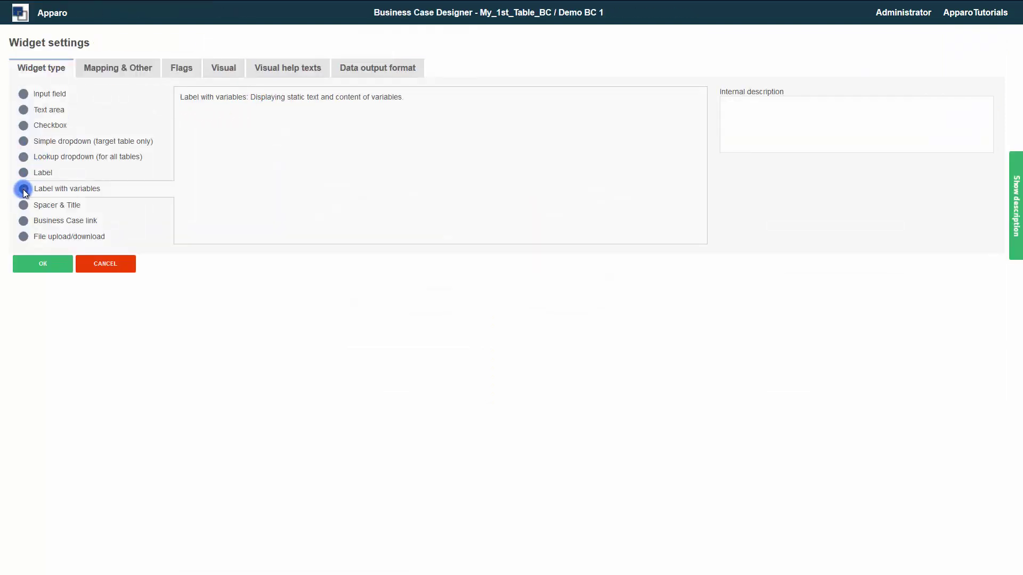
click(107, 78)
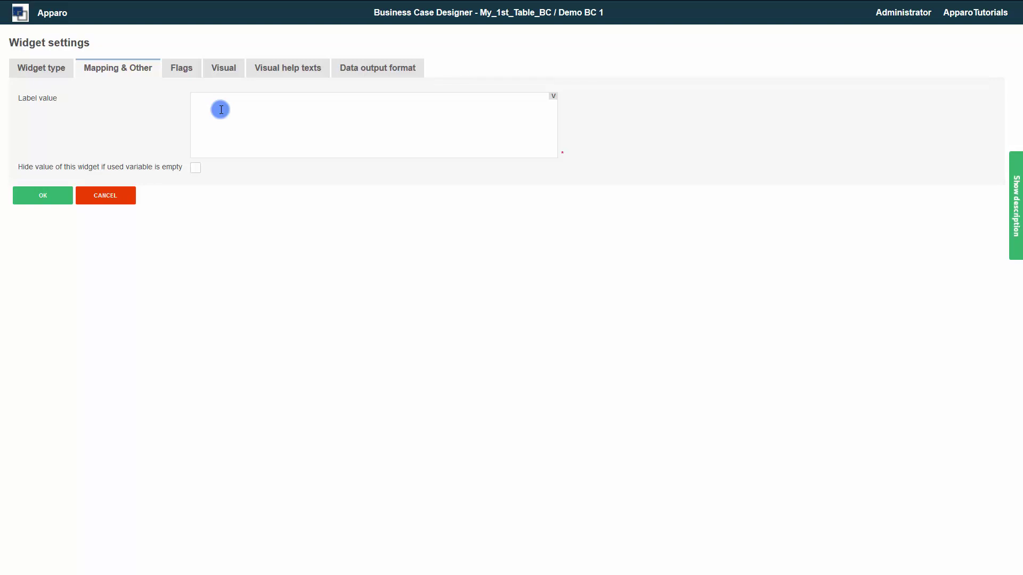
text(<a class="linkWithImage stdLink" href="#" onclick="refreshApparoBC('[REPLACE WITH IFRAME ID]', '<%APPARO_EXTERNAL_URL%>pages/businessCases/userInterface/businessCase.xhtml', 'bc=My_1st_Single_BC&clientid=ApparoTutorials&embedded=true&p1=[REPLACE WITH PRIMARY KEY 1]'); return false;">Details</a>)
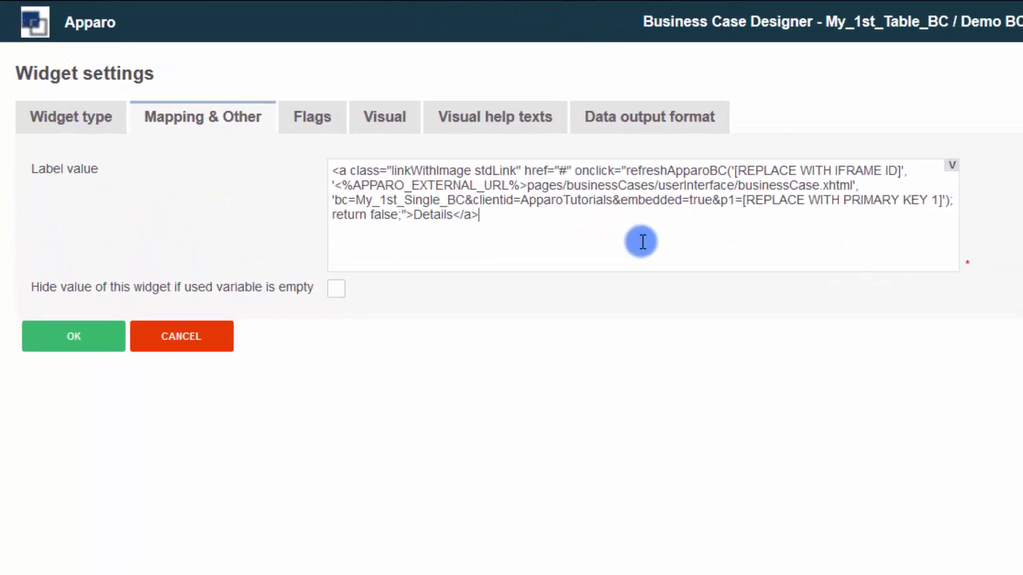
Replace the iframe ID placeholder in the label value's hyperlink code with Detail
click(740, 173)
key(Delete)
key(Delete)
key(Delete)
key(Delete)
key(Delete)
key(Delete)
key(Delete)
key(Delete)
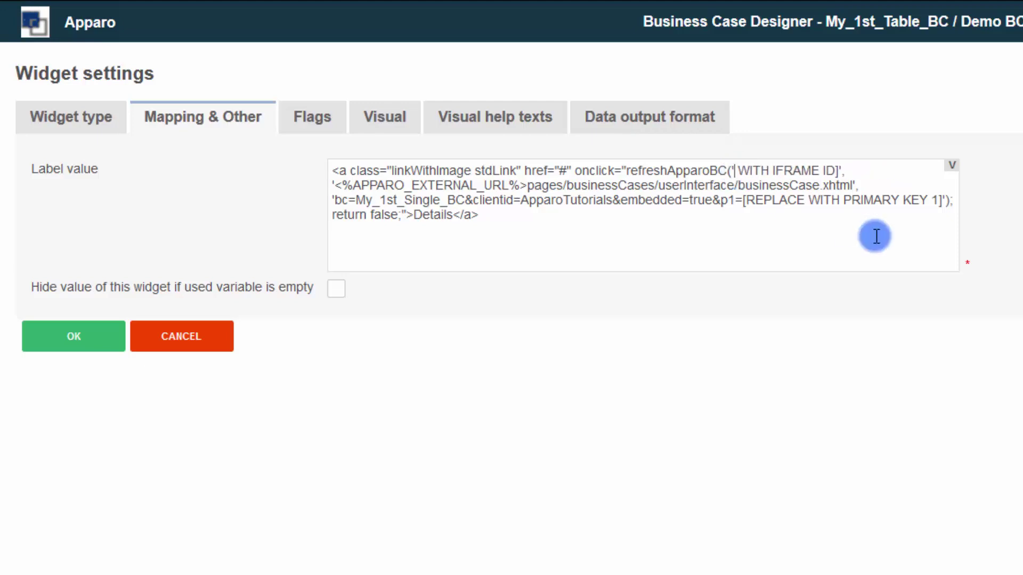
key(Delete)
key(Delete)
key(Delete)
key(Delete)
key(Delete)
key(Delete)
key(Delete)
key(Delete)
key(Delete)
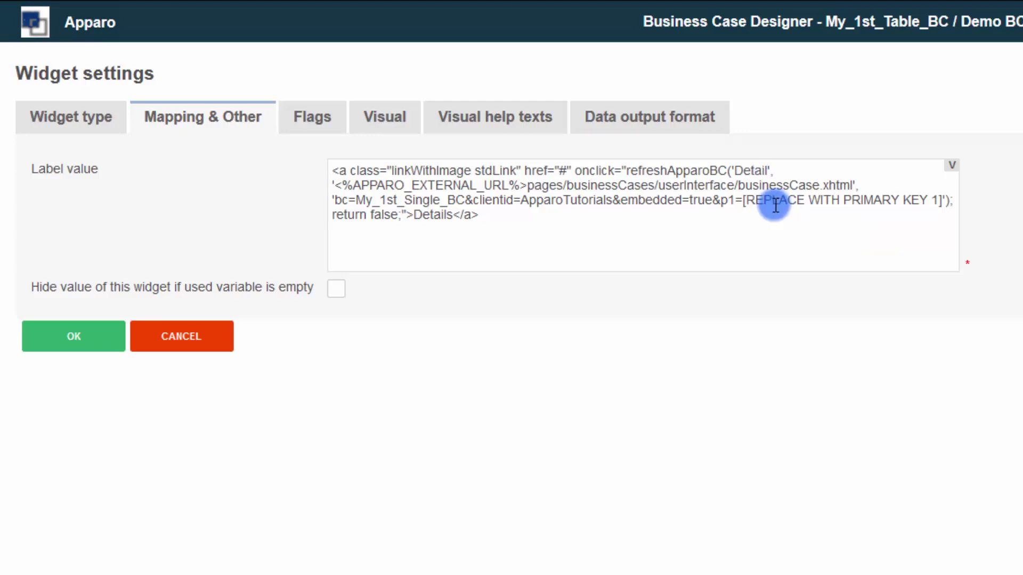
Replace the primary key placeholder after p1= with the widget reference variable <%PRODUCT_ID%>
drag(742, 203, 940, 200)
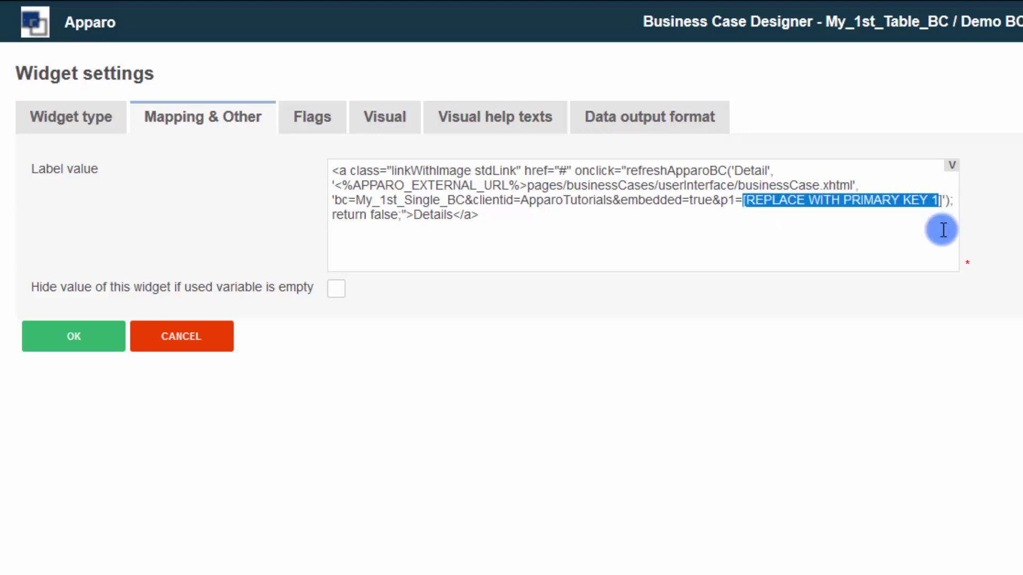
key(BackSpace)
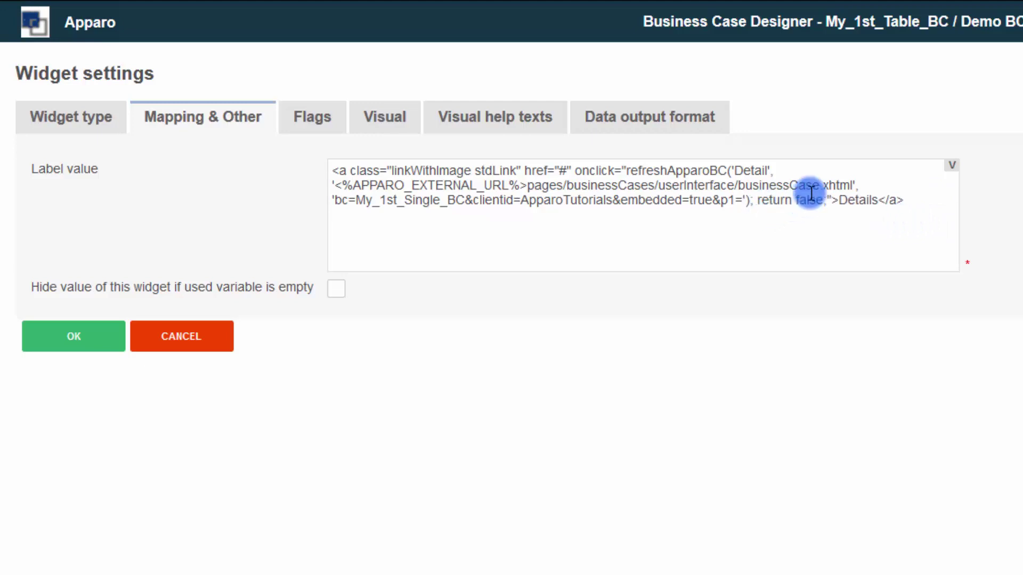
click(952, 169)
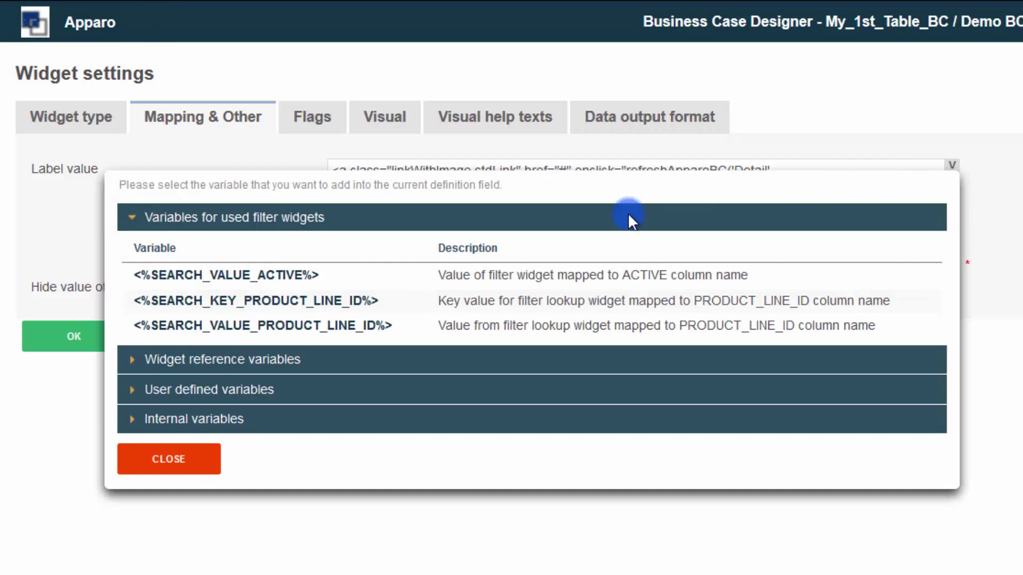
click(245, 360)
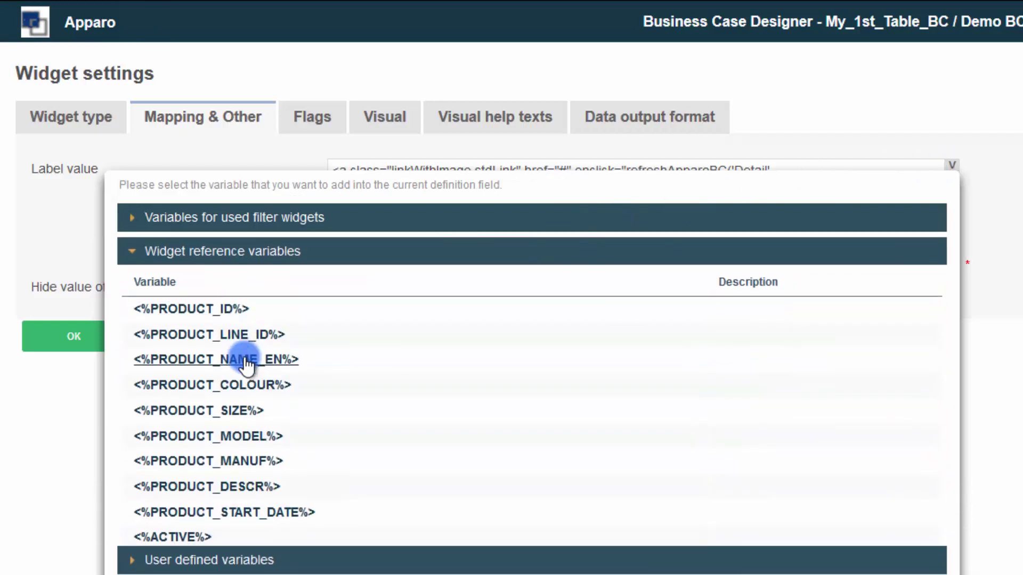
click(197, 308)
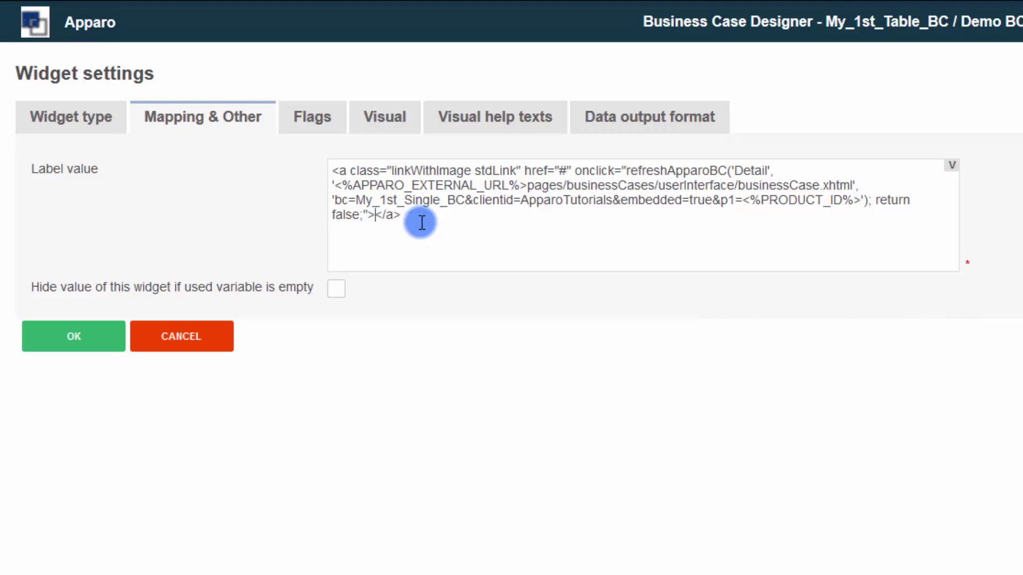
Replace the link text Details with the widget reference variable <%PRODUCT_NAME_EN%>
click(949, 168)
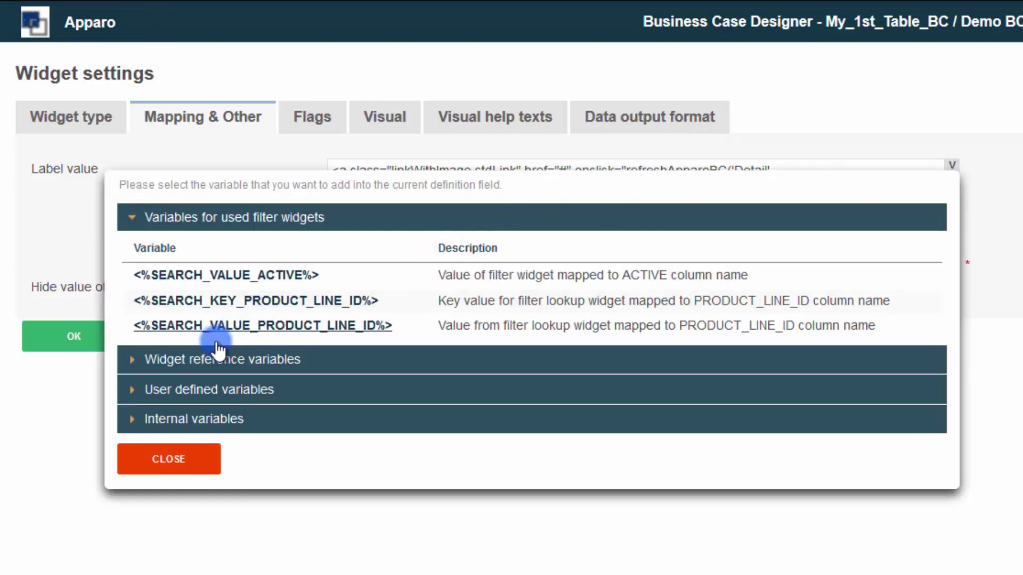
click(197, 359)
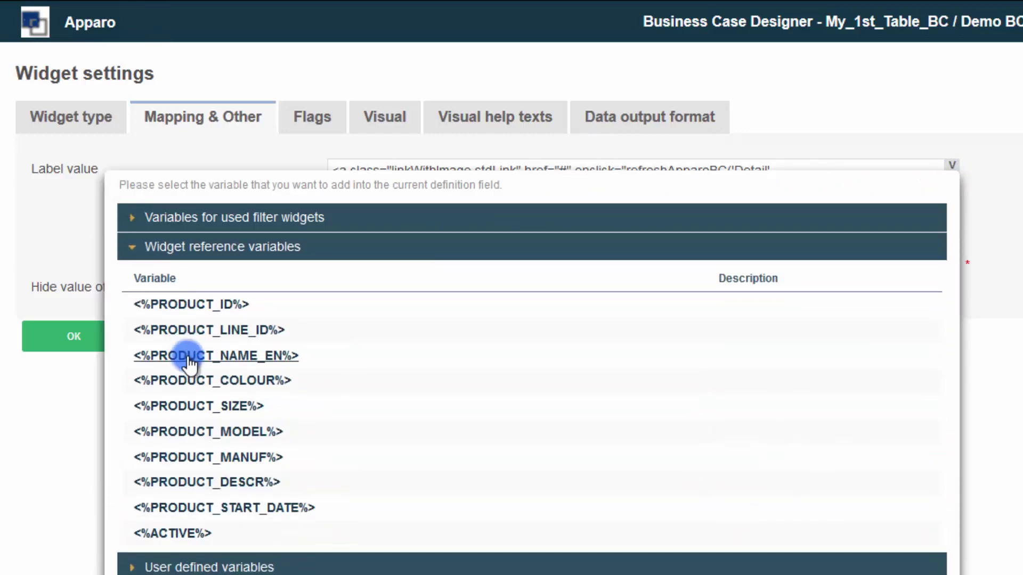
click(190, 356)
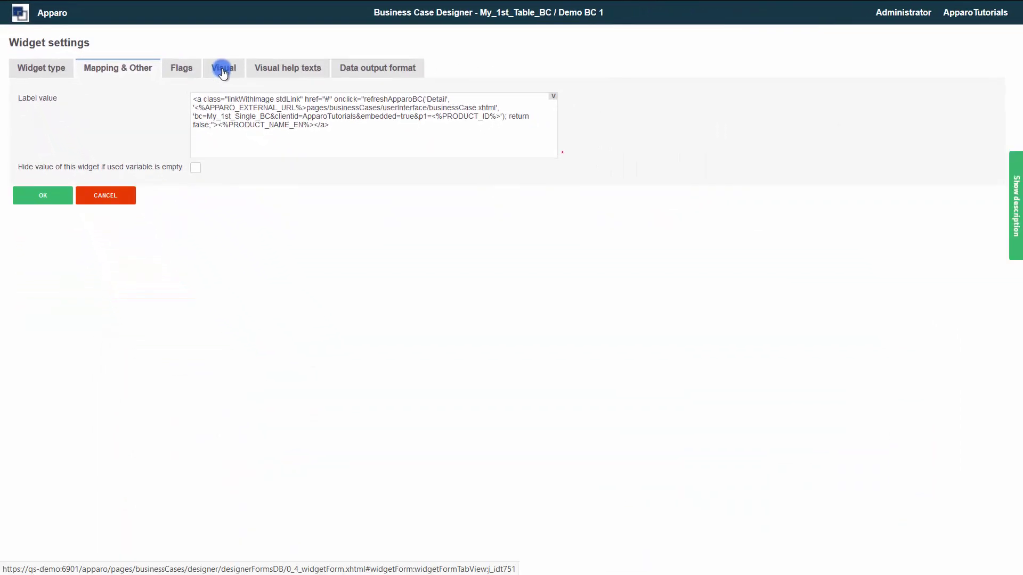
Set the label widget's column width to 120 px and confirm the widget settings
click(223, 73)
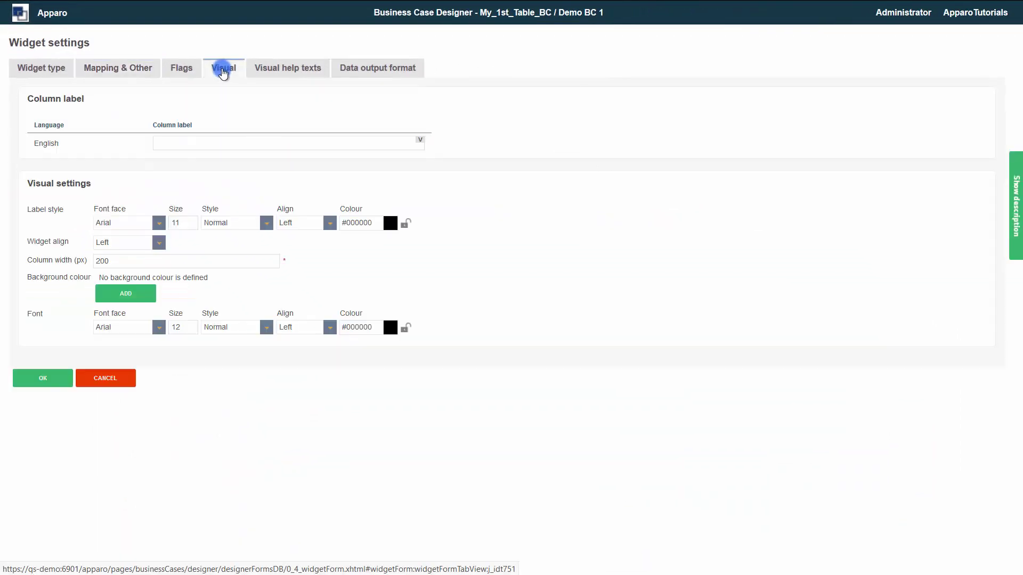
drag(134, 262, 62, 254)
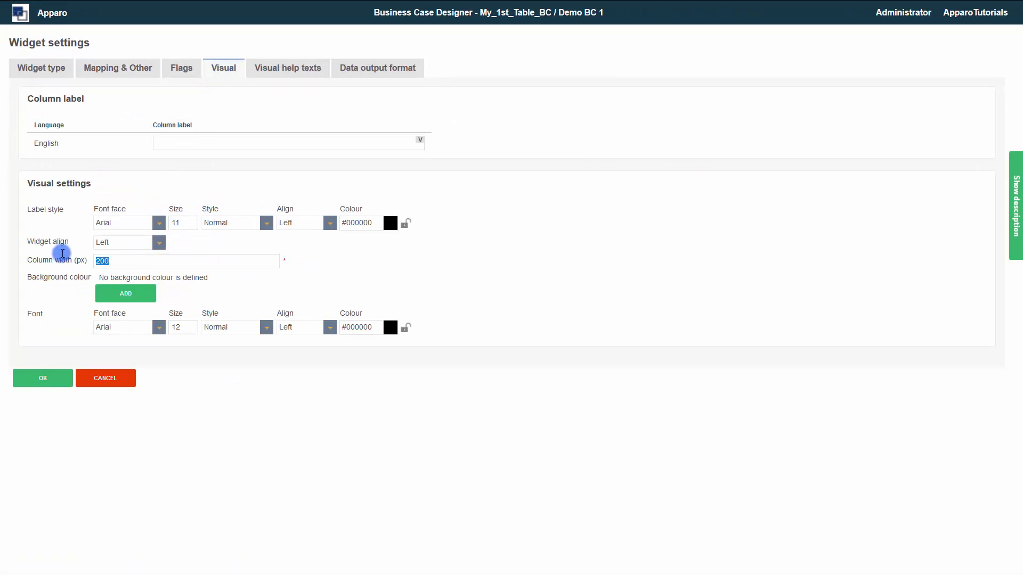
text(120)
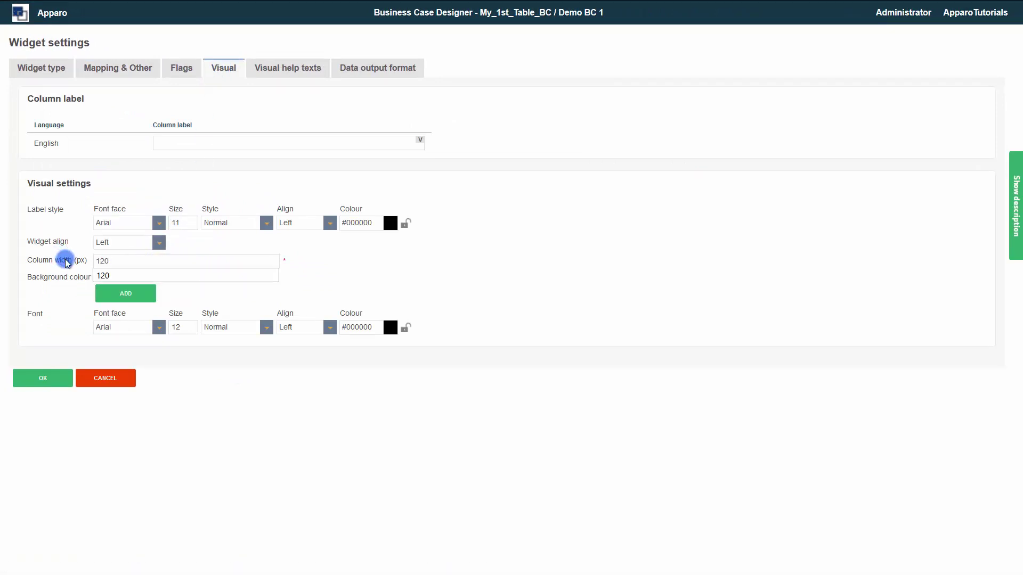
click(43, 379)
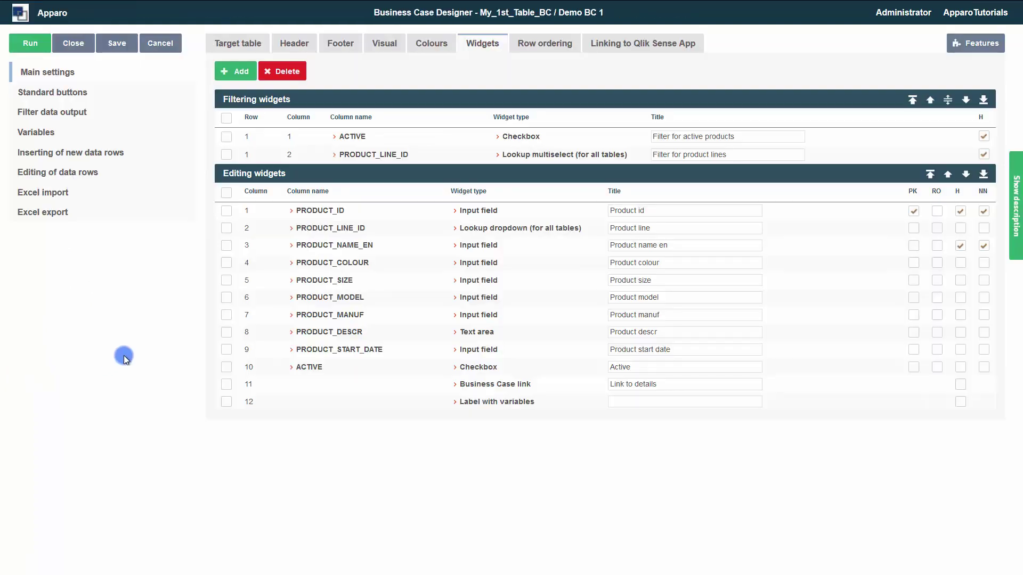
Reorder the editing widgets so the Label with variables widget is third, directly after PRODUCT_ID and PRODUCT_LINE_ID
click(226, 403)
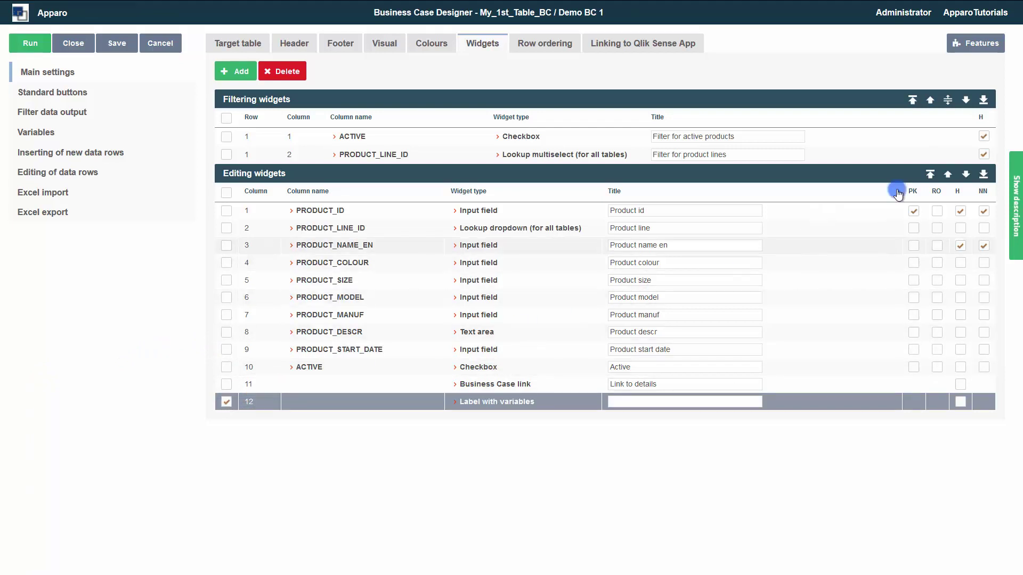
click(931, 174)
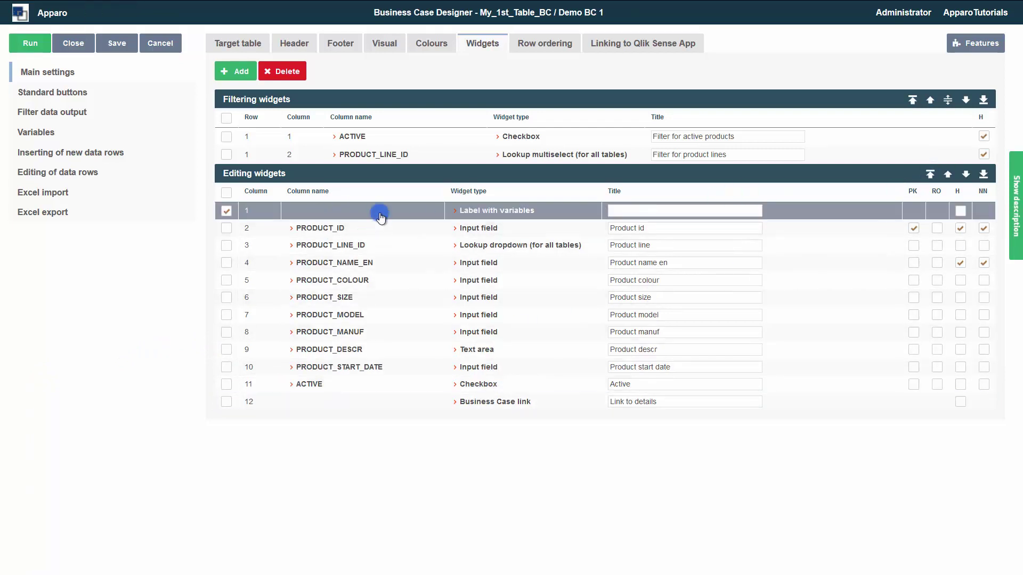
click(226, 211)
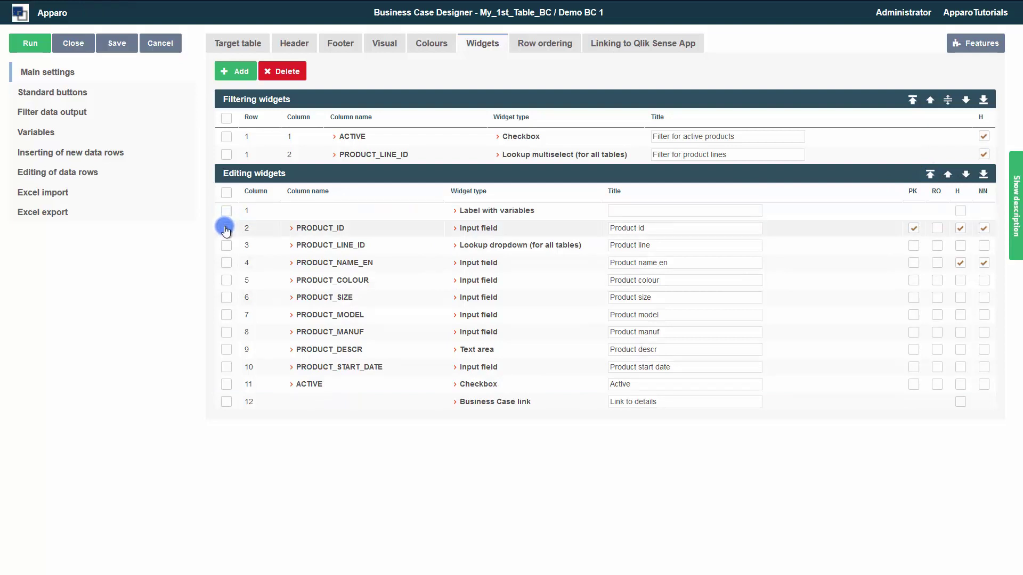
click(226, 228)
click(226, 245)
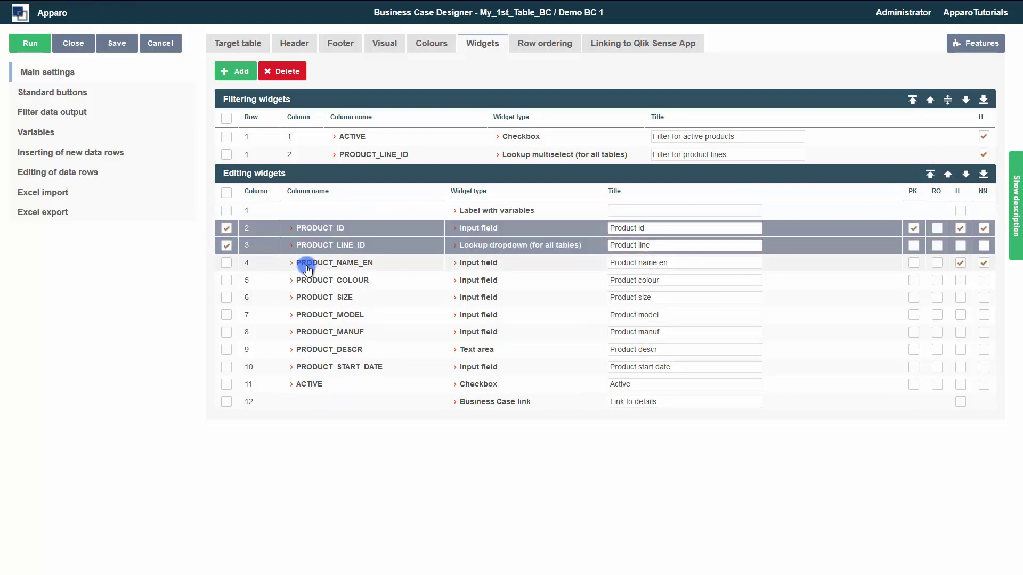
click(931, 176)
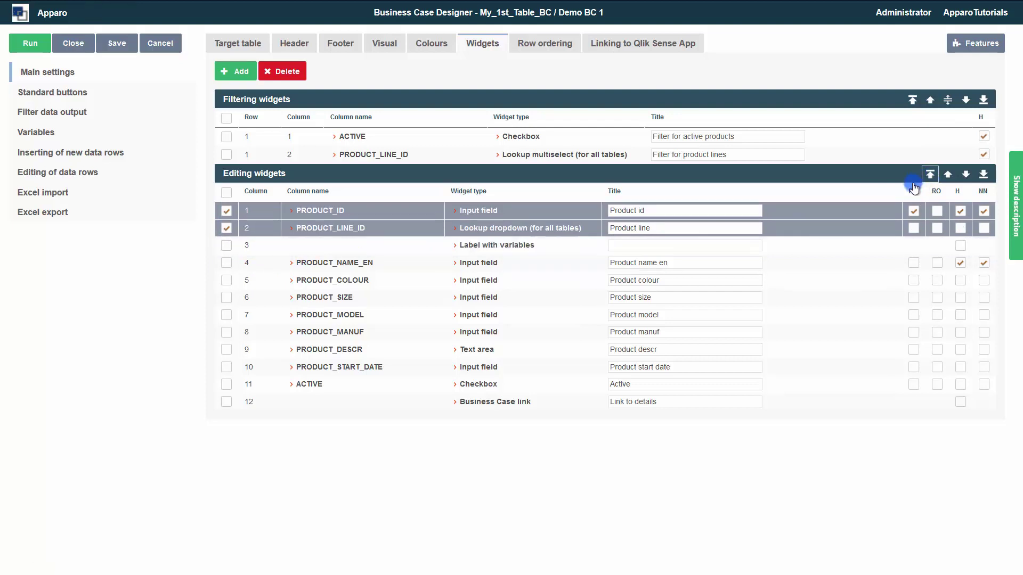
click(528, 251)
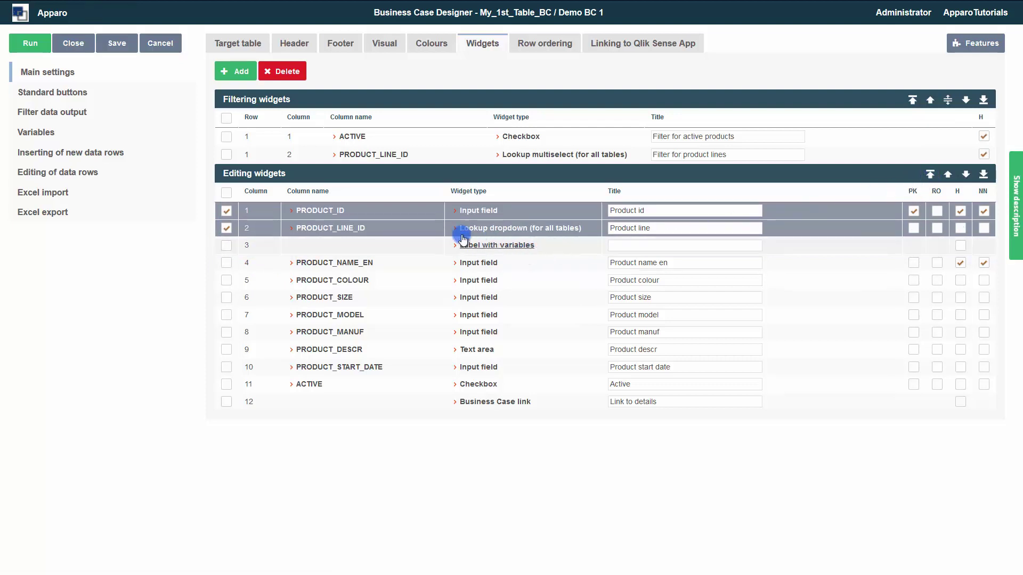
Save and close My_1st_Table_BC, and switch to the Qlik Sense sheet with the embedded business cases
click(112, 42)
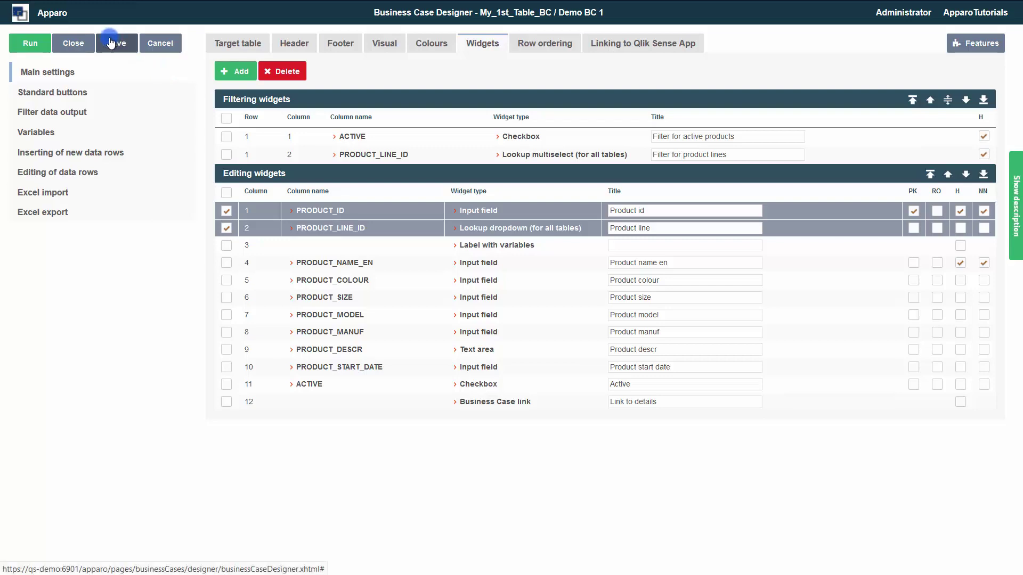
click(73, 44)
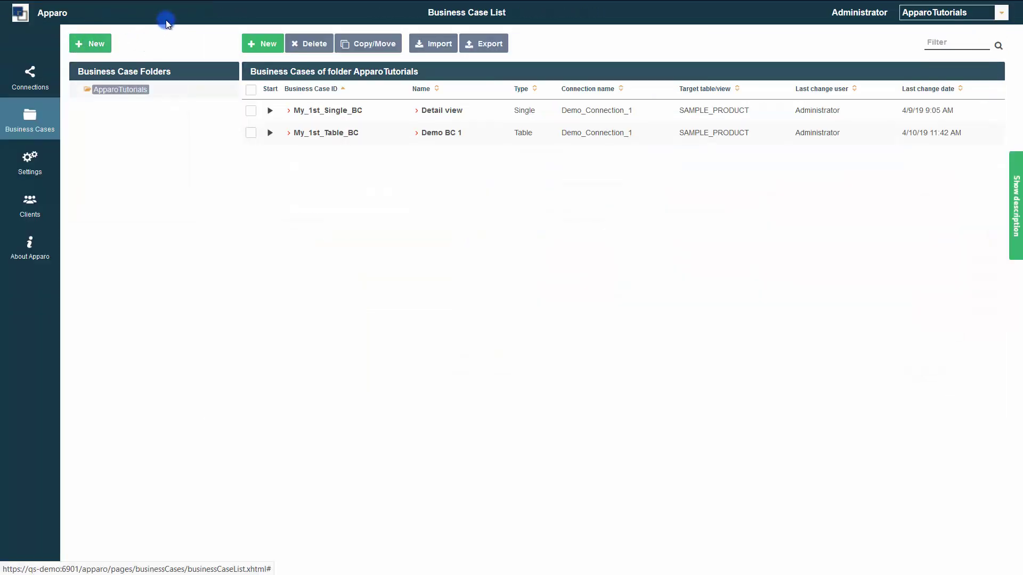
click(193, 9)
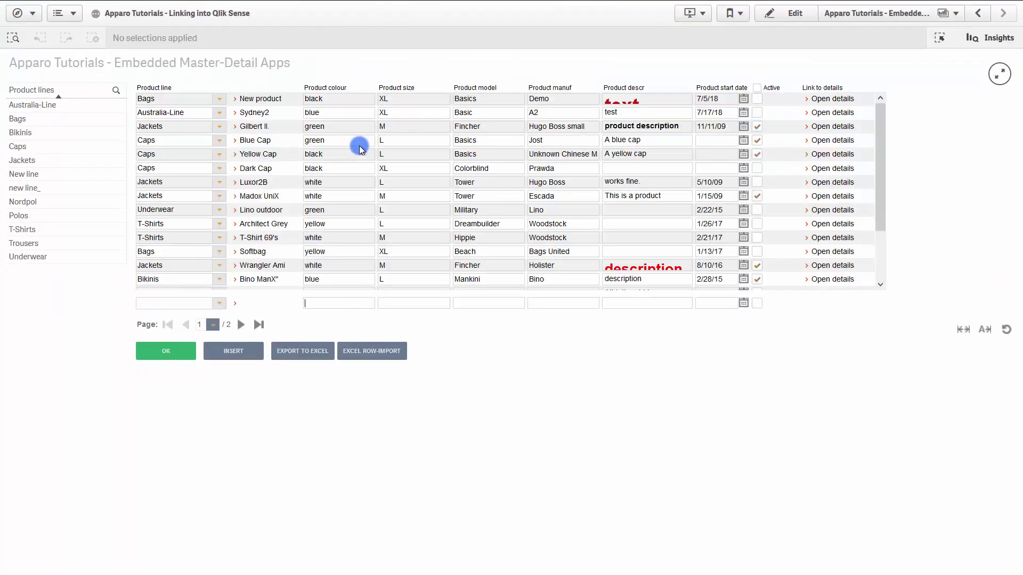
Load the Sydney2 product into the detail form through its table link and save its product description as "it works"
click(257, 113)
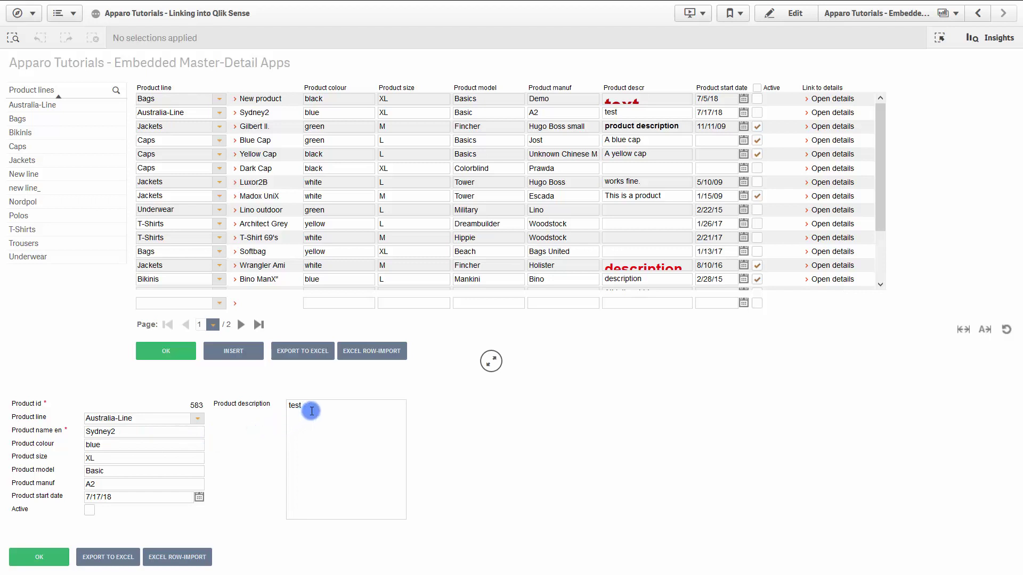
drag(322, 406, 272, 404)
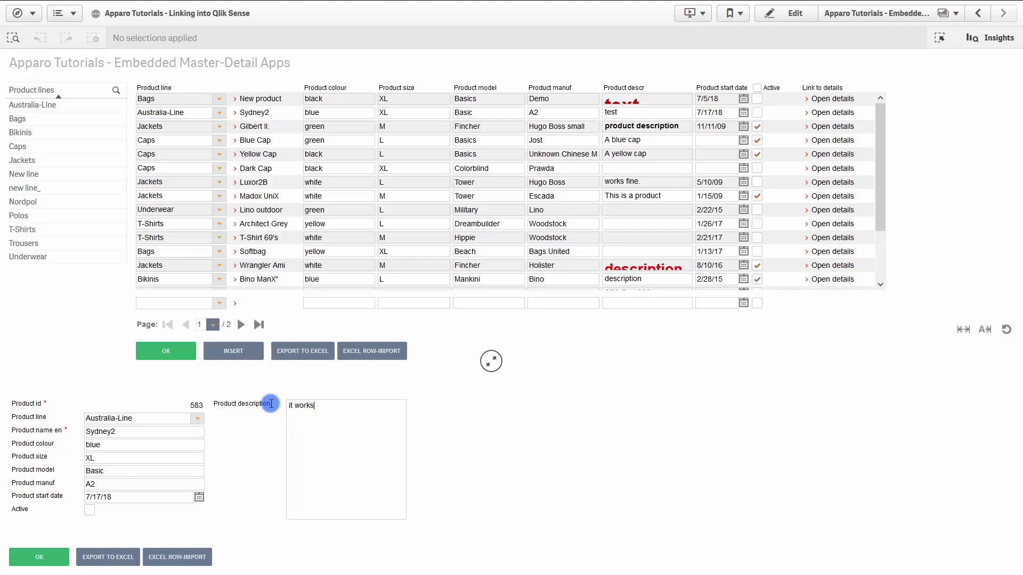
click(46, 565)
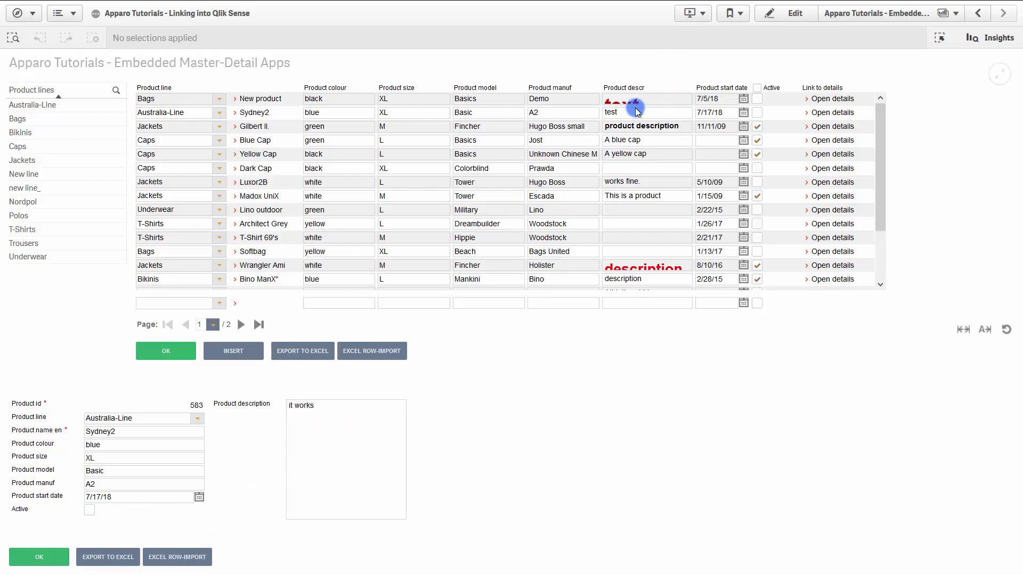
Switch to the Apparo business case list and open My_1st_Single_BC in the designer
mouse_move(292, 1)
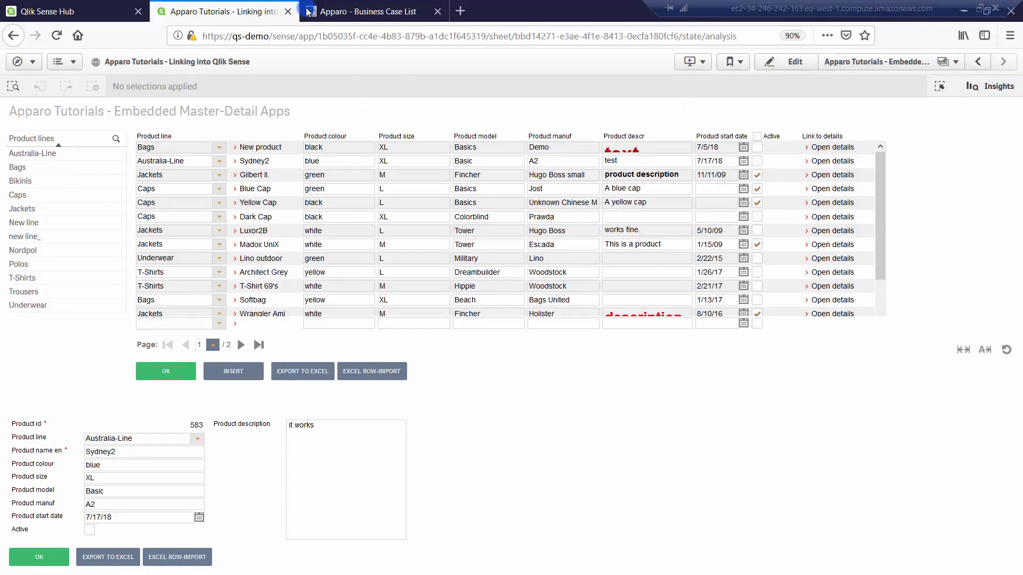
click(325, 12)
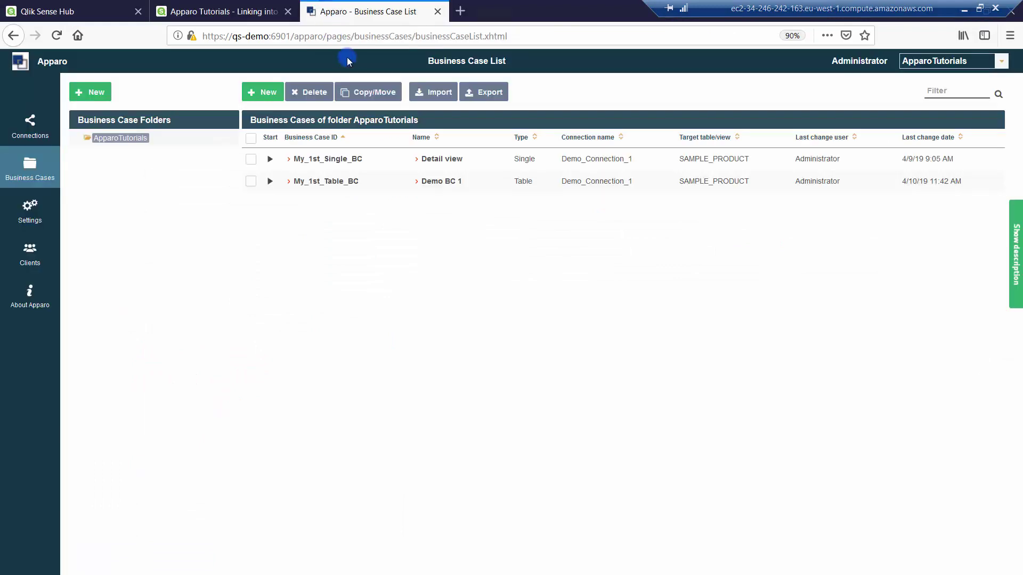
click(357, 112)
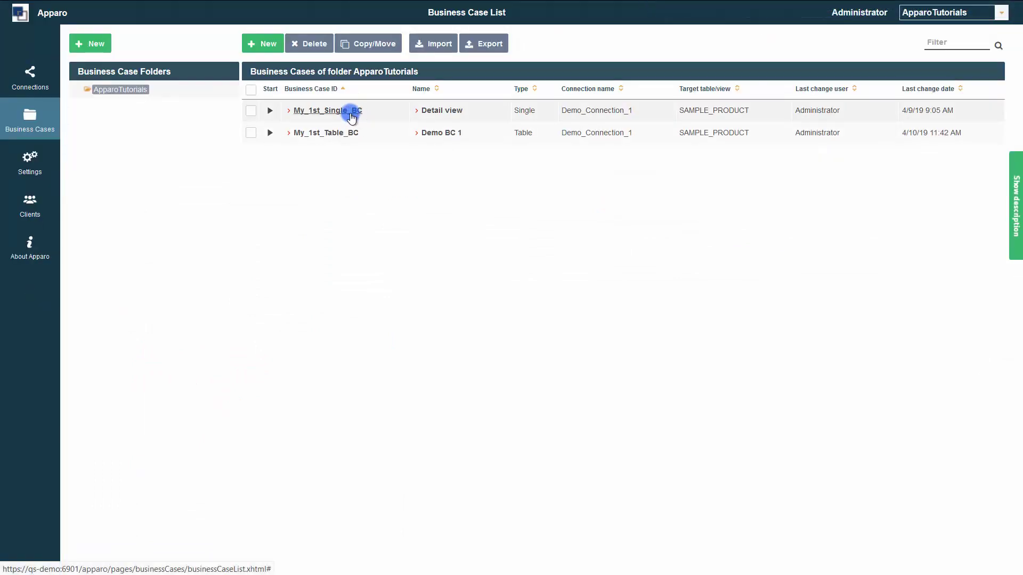
click(352, 114)
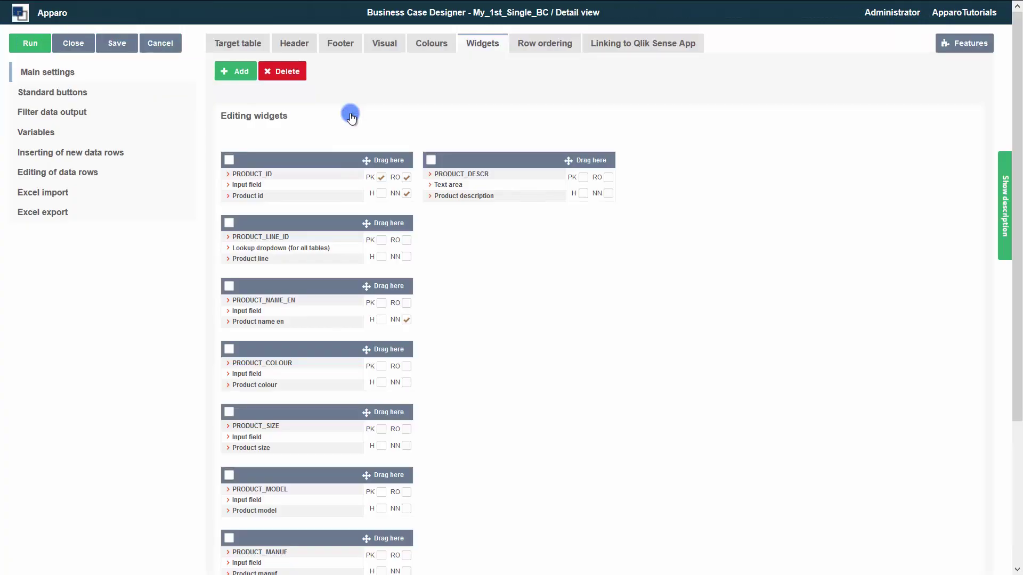
Copy the afe.refreshEmbeddedBC JavaScript method from My_1st_Single_BC's Qlik Sense linking instructions for running or refreshing through an HTML hyperlink
click(611, 49)
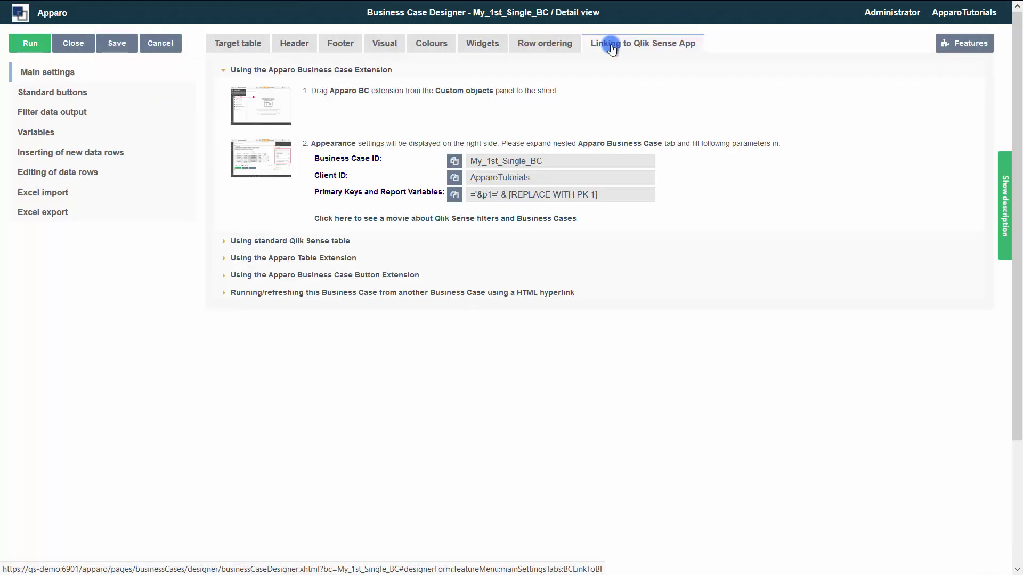
click(330, 292)
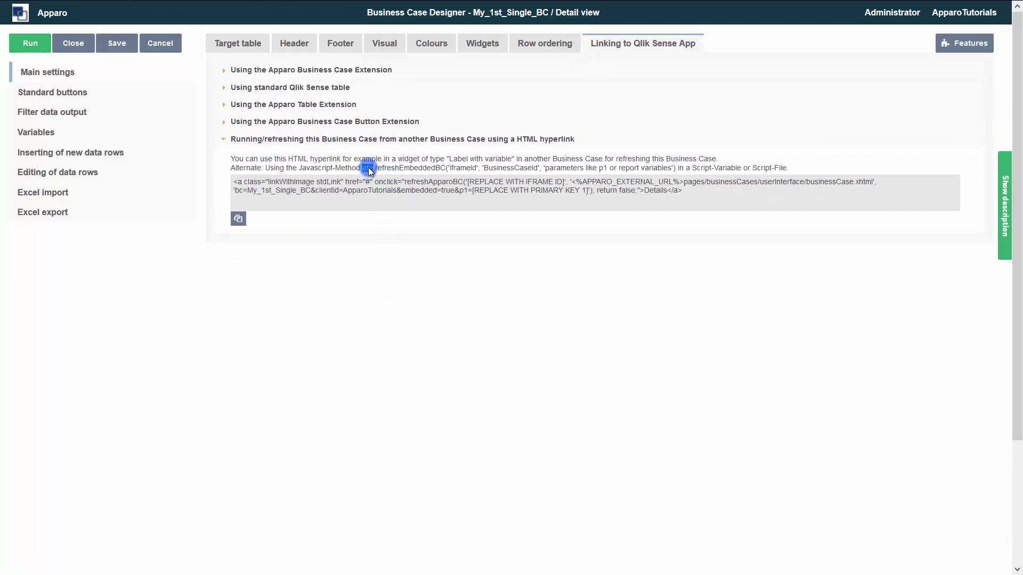
drag(369, 167, 446, 162)
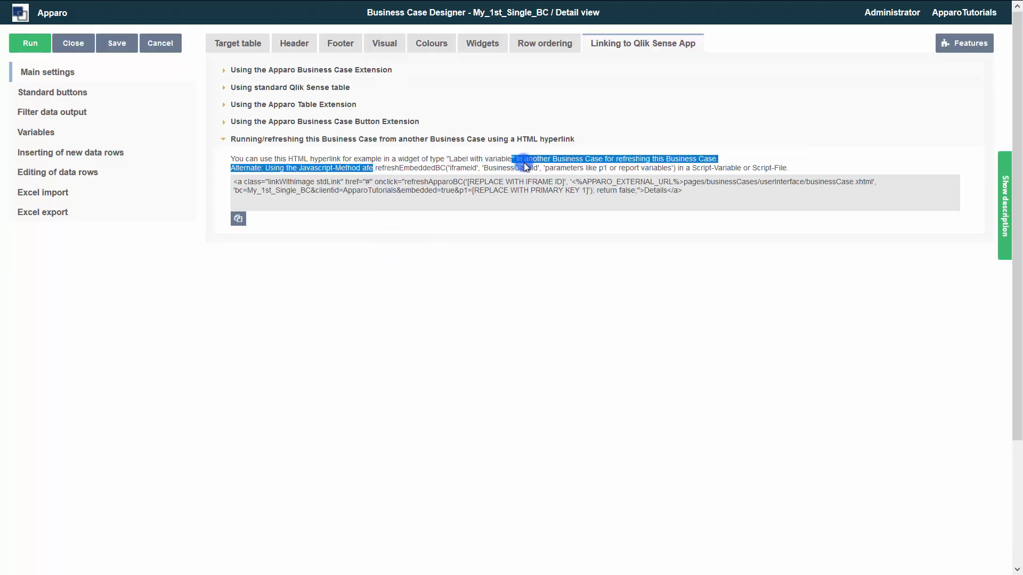
drag(523, 162, 665, 171)
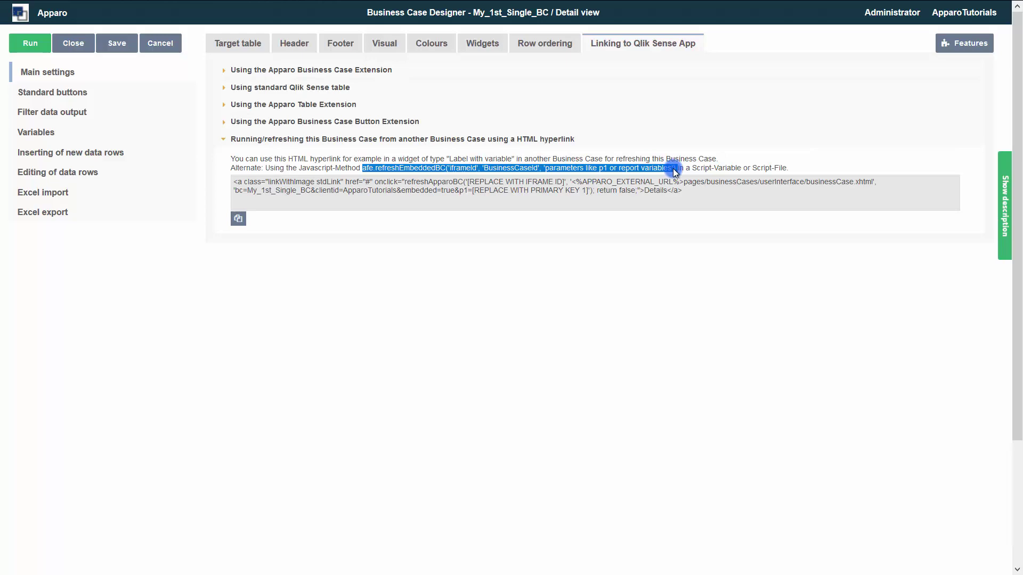
Switch to File Explorer and create a file named RefreshMaster.js in the Apparo FastEdit user_scripts folder
key(F11)
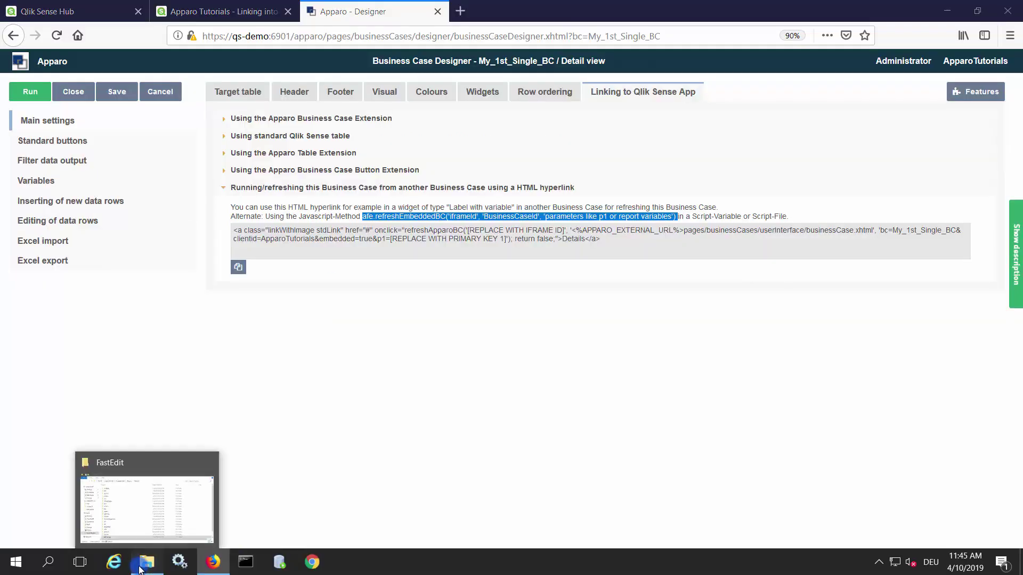
click(142, 566)
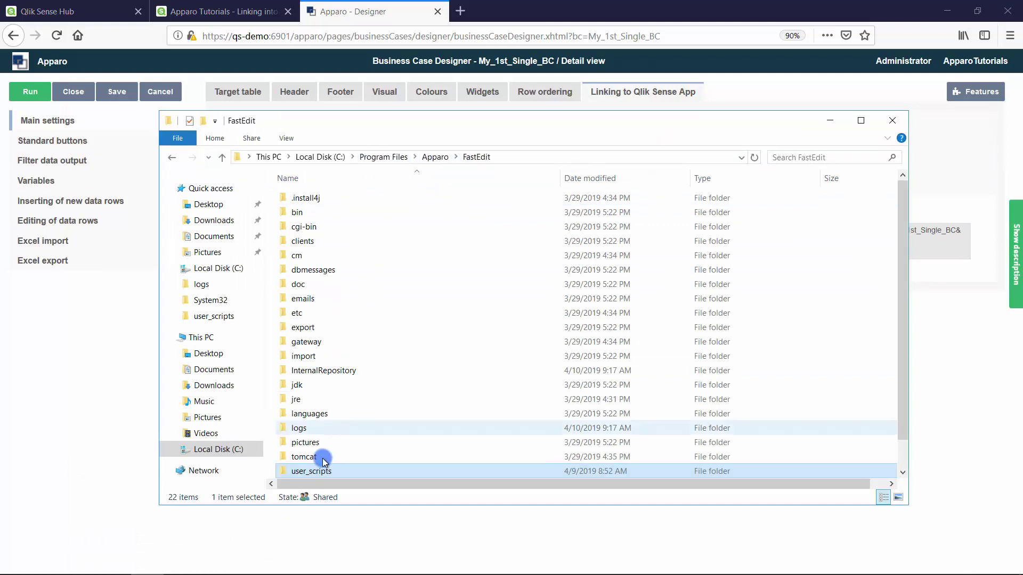
double_click(317, 474)
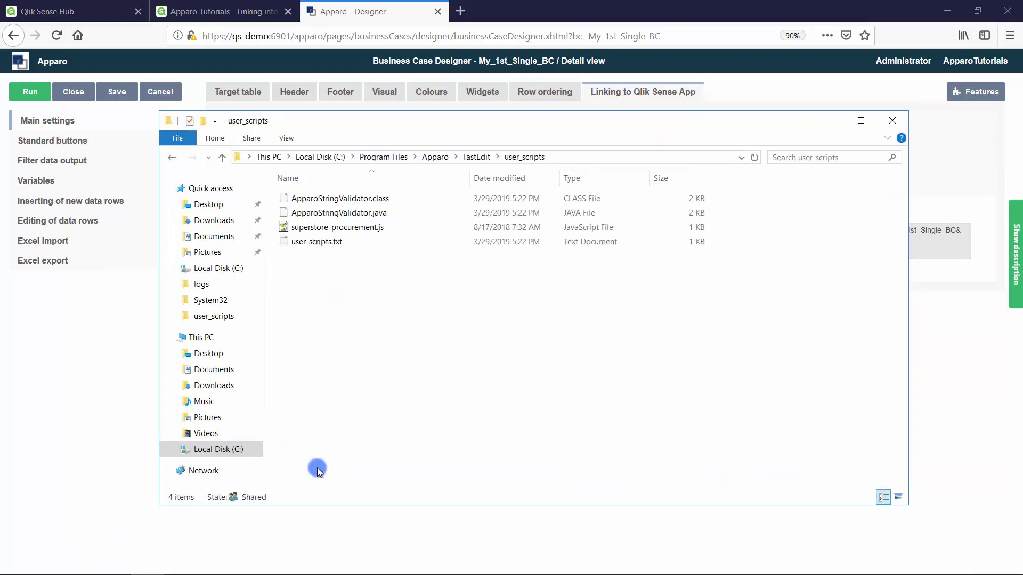
right_click(326, 288)
mouse_move(443, 430)
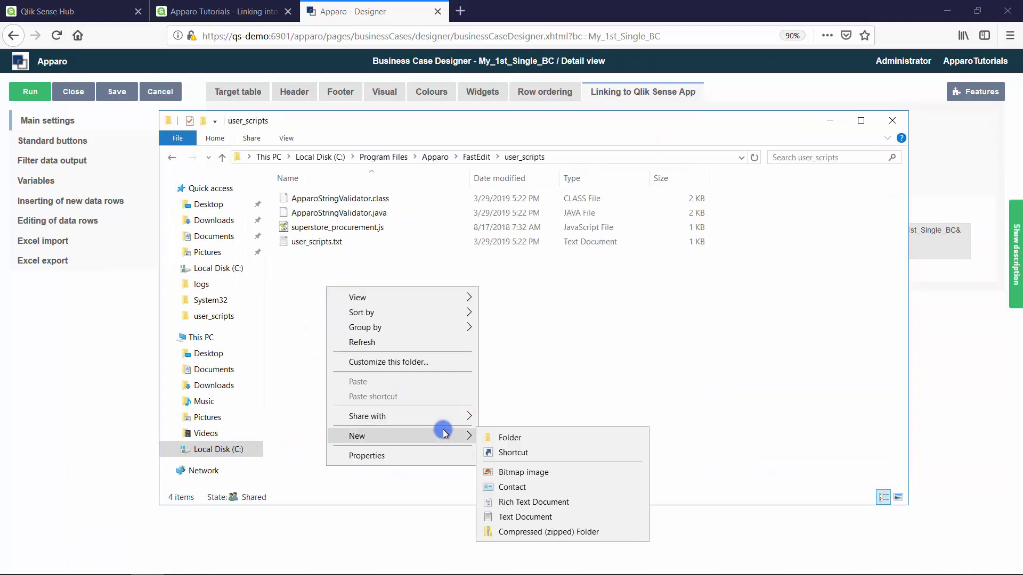
click(517, 516)
text(RefreshMaster.js)
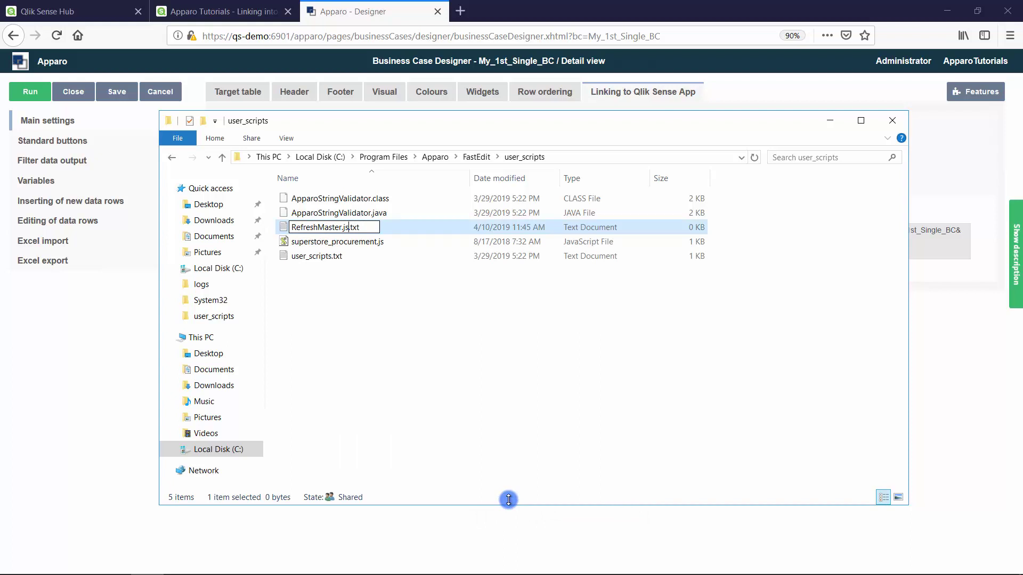
key(Return)
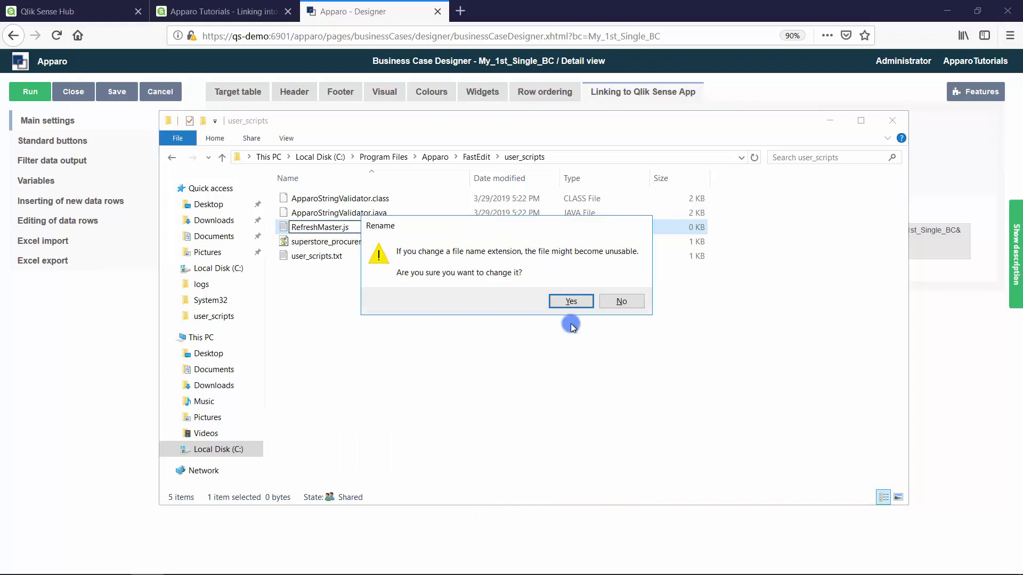
click(570, 302)
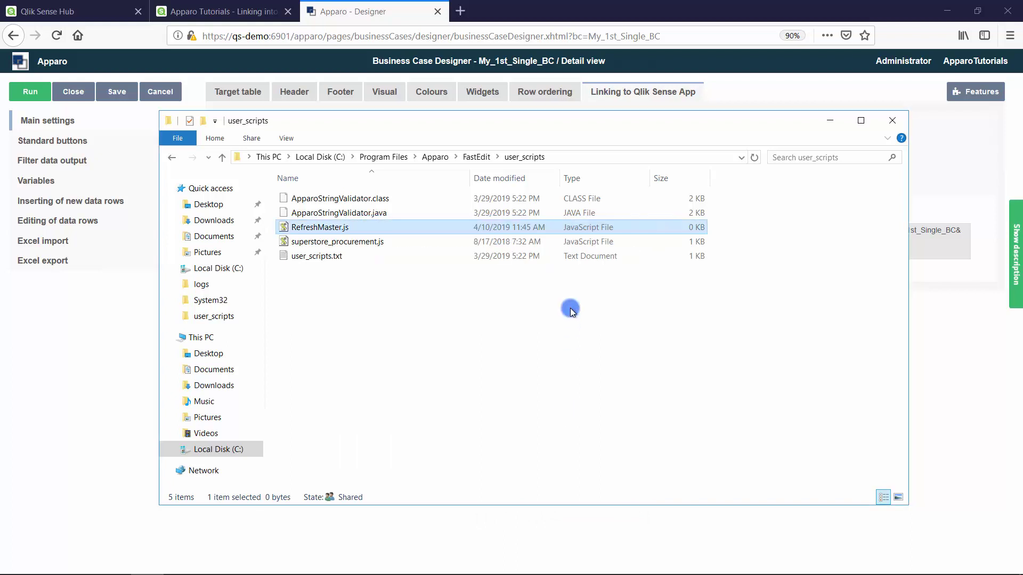
Open RefreshMaster.js for editing in Notepad and paste the copied afe.refreshEmbeddedBC method
right_click(358, 229)
click(383, 251)
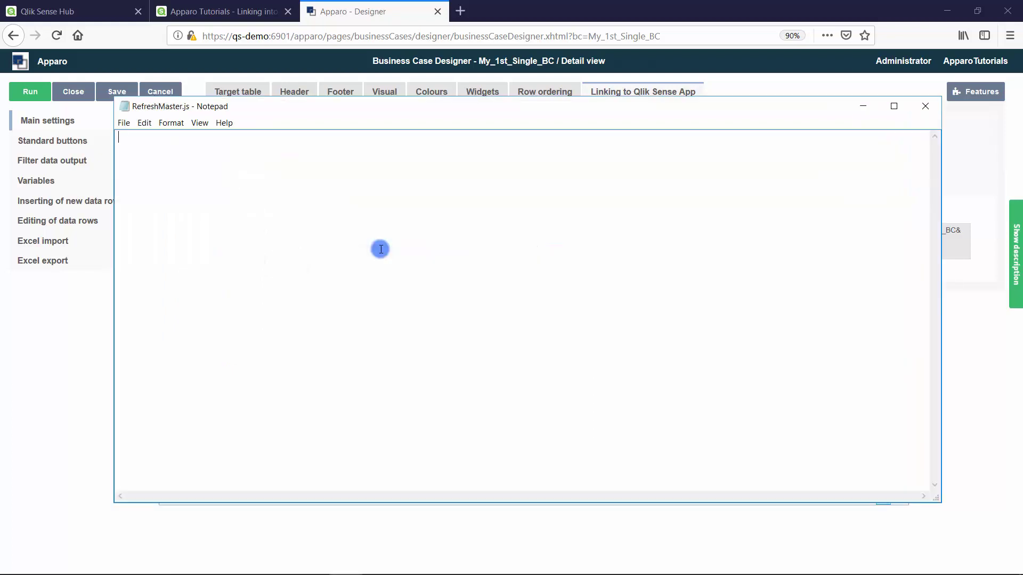
text(afe.refreshEmbeddedBC('iframeId', 'BusinessCaseId', 'parameters like p1 or report variables'))
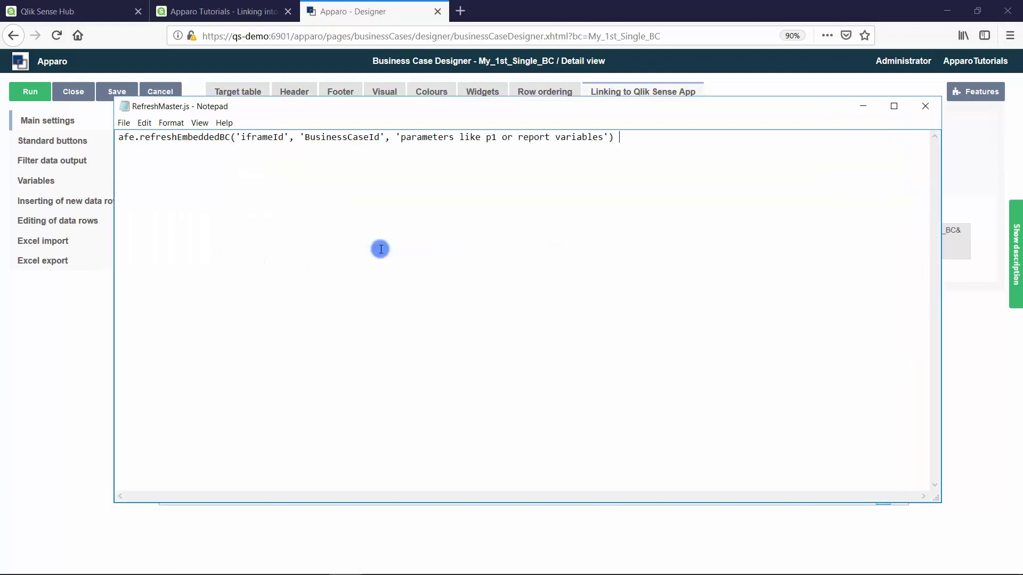
Replace the iframeId placeholder in the refresh method with Master
double_click(262, 140)
click(285, 138)
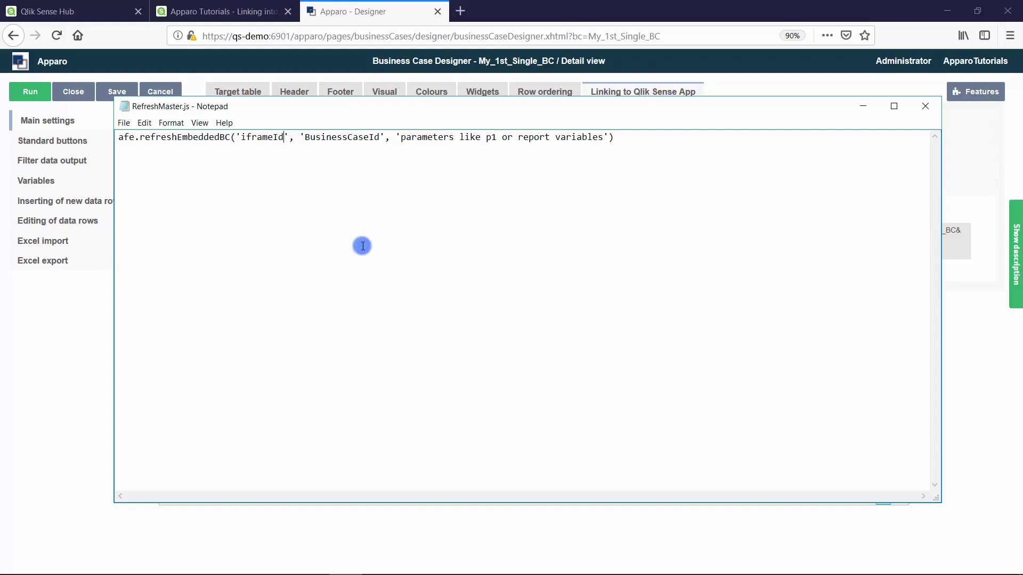
key(BackSpace)
key(BackSpace)
key(BackSpace)
key(BackSpace)
key(BackSpace)
key(BackSpace)
key(BackSpace)
key(BackSpace)
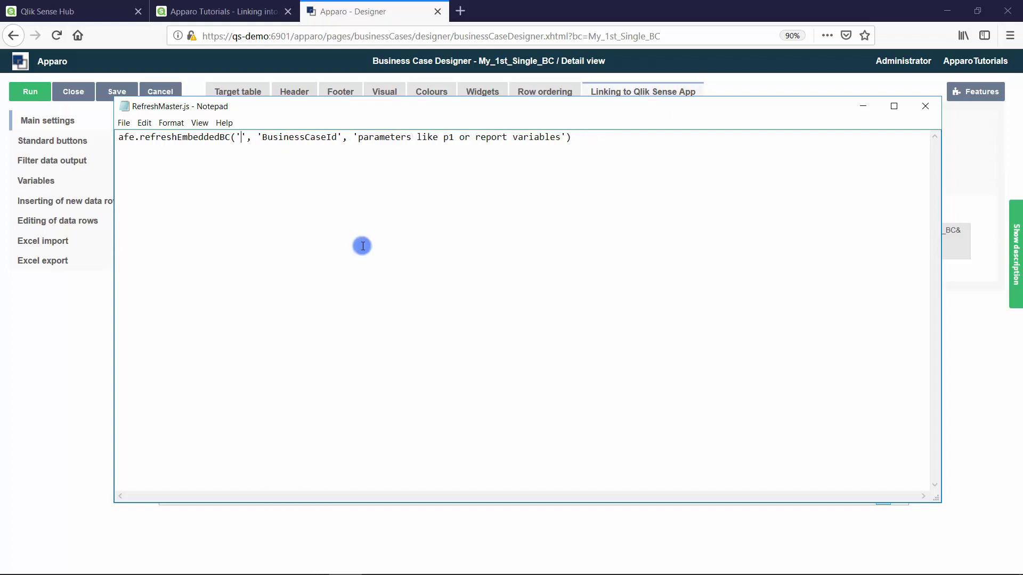
text(Master)
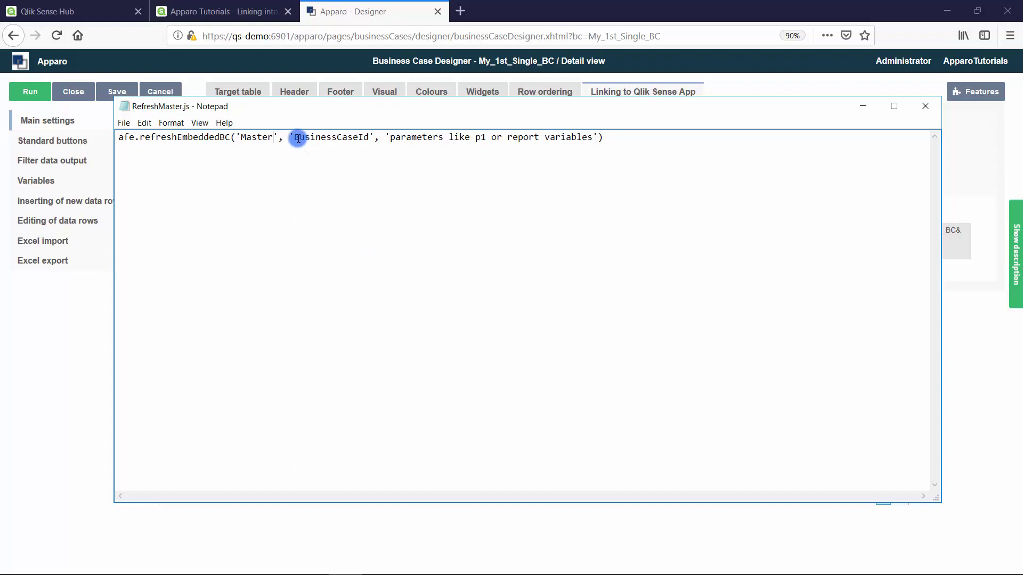
Replace the BusinessCaseId placeholder in the refresh method with My_1st_Table_BC
drag(296, 139, 369, 141)
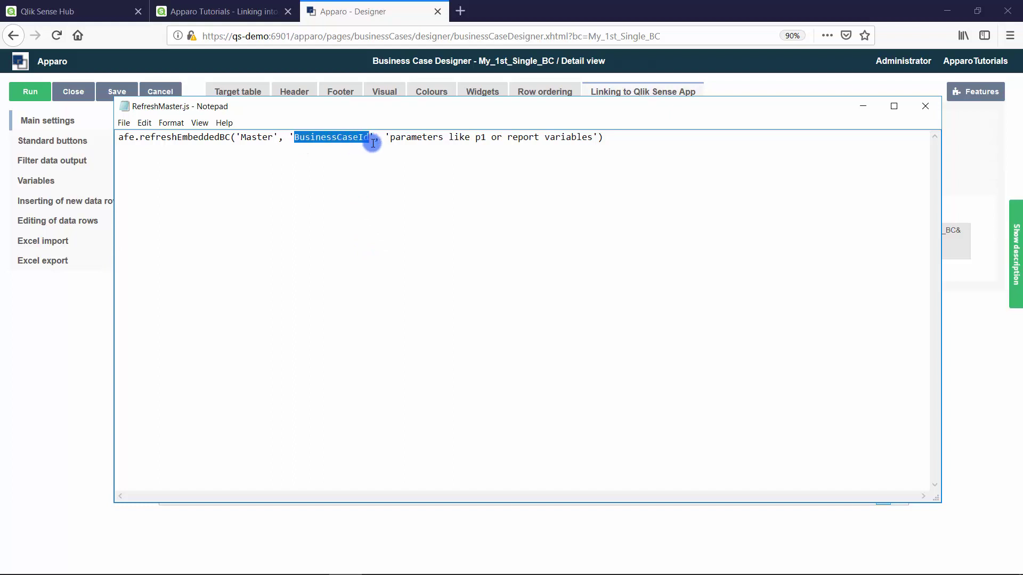
text(My_1st_Tab)
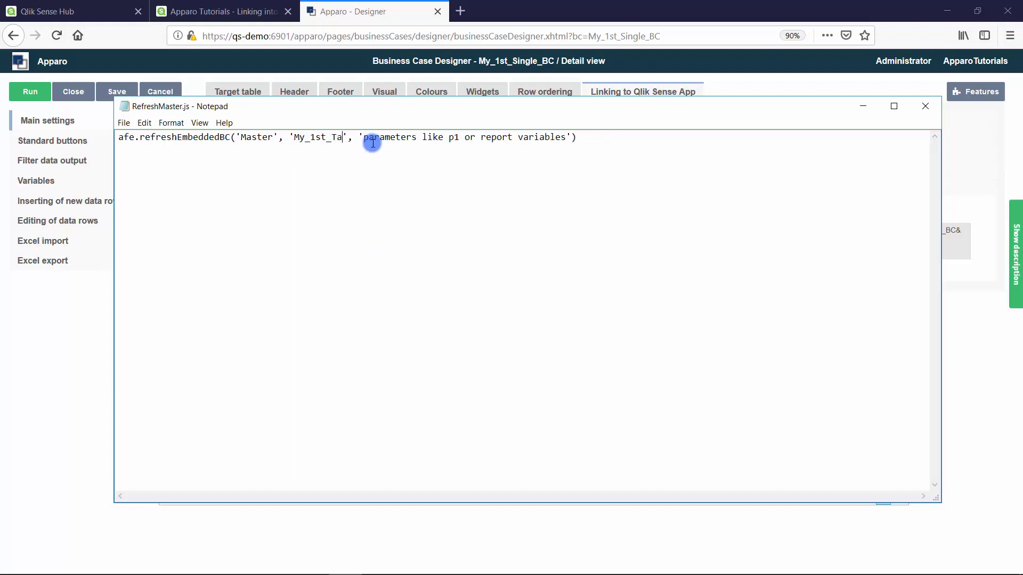
text(le_BC)
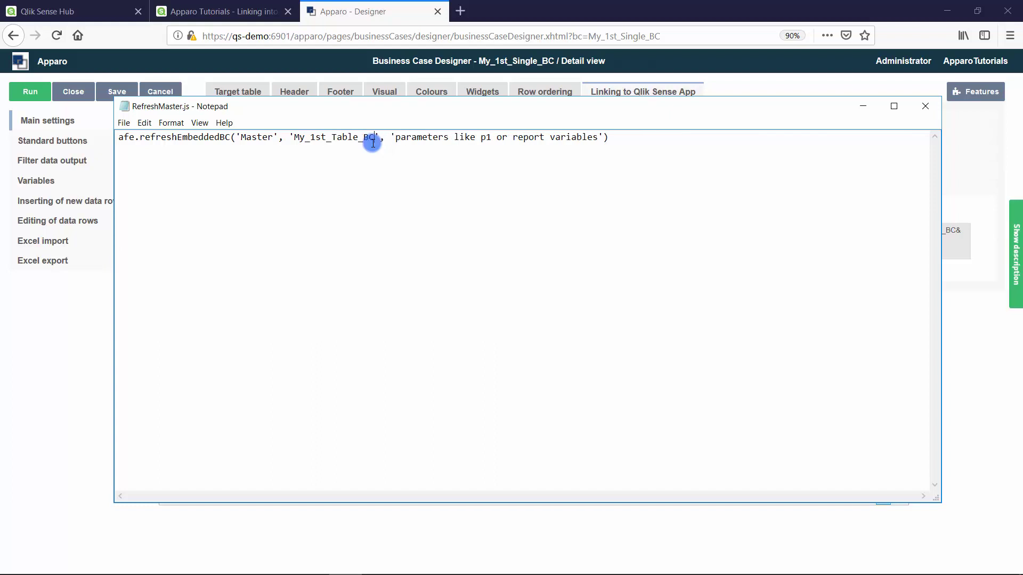
Empty the parameters argument, end the statement with a semicolon, and save and close RefreshMaster.js, returning to the Apparo designer
double_click(404, 138)
drag(395, 137, 602, 137)
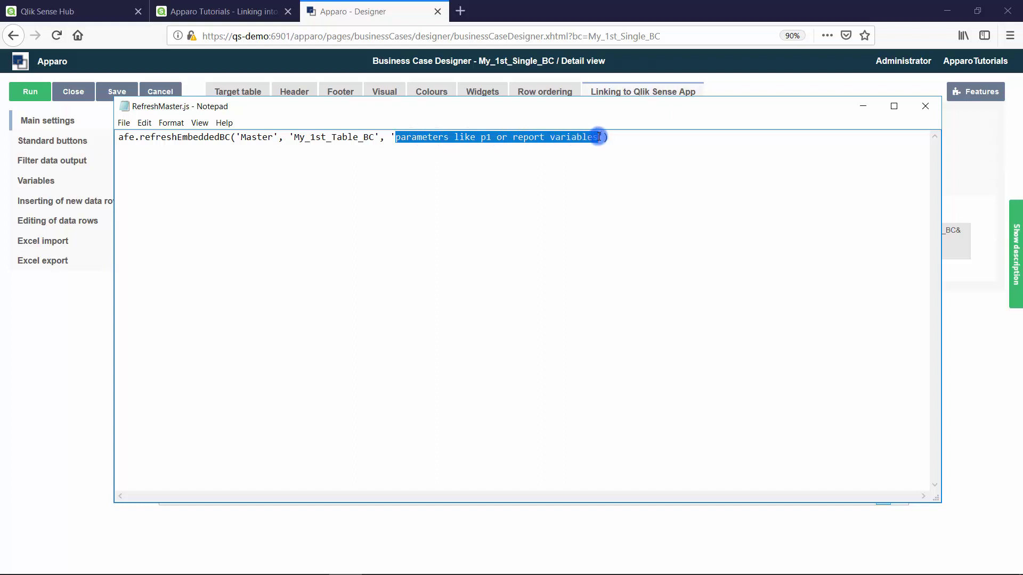
key(BackSpace)
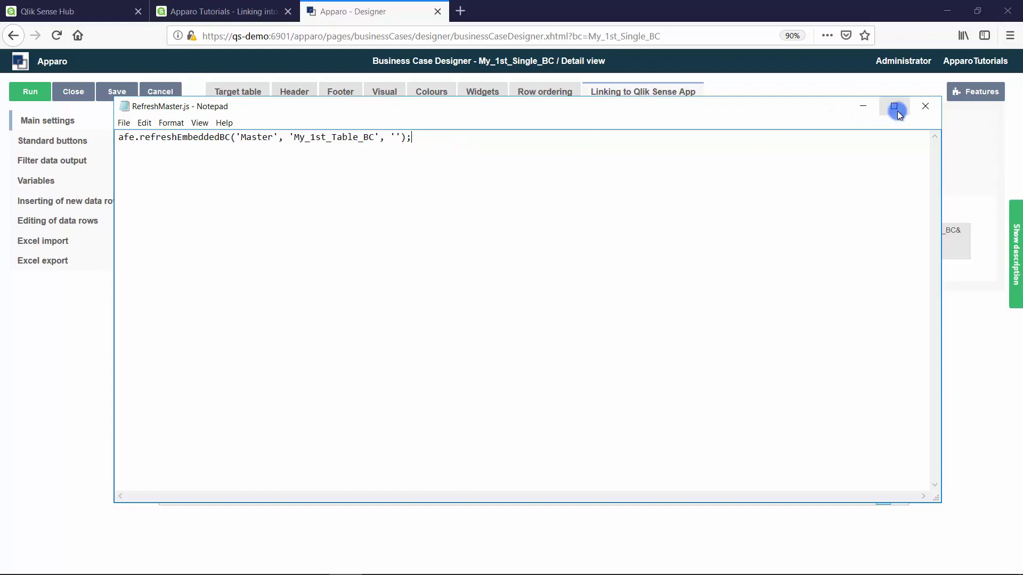
click(926, 109)
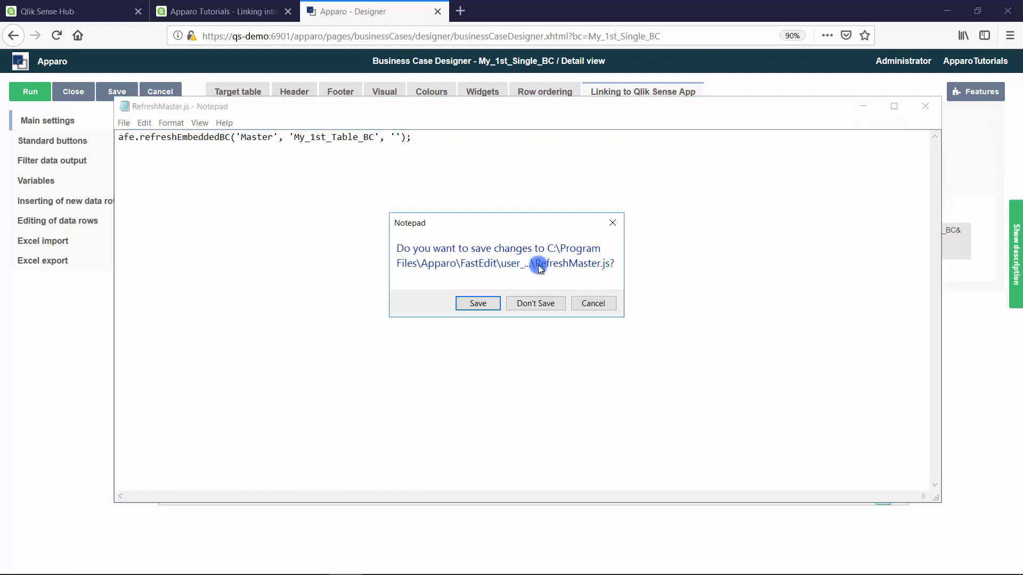
click(476, 304)
click(354, 228)
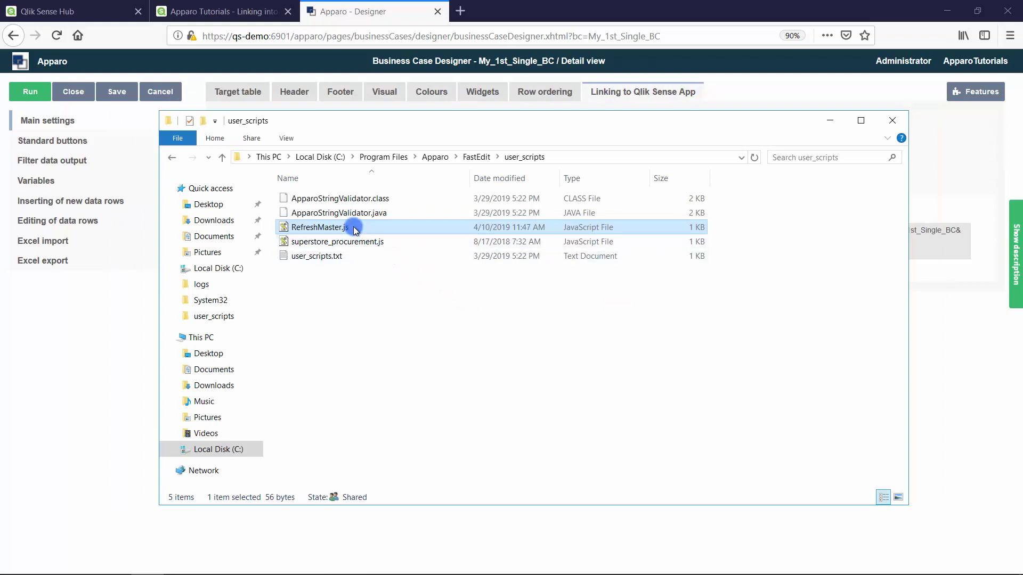
click(79, 340)
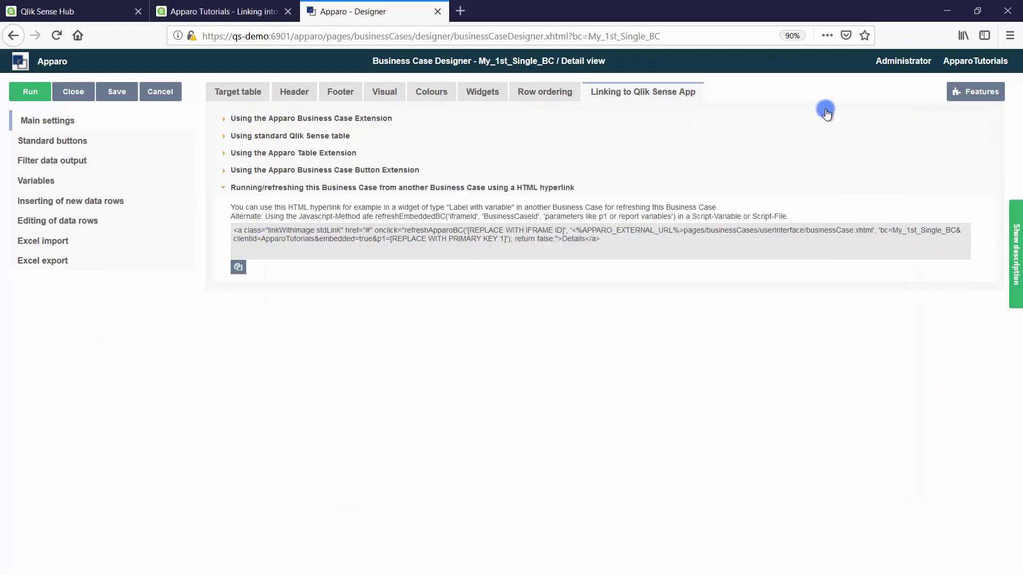
Enable Post row update execution under automatic scripts and database procedures in the features of My_1st_Single_BC
click(962, 99)
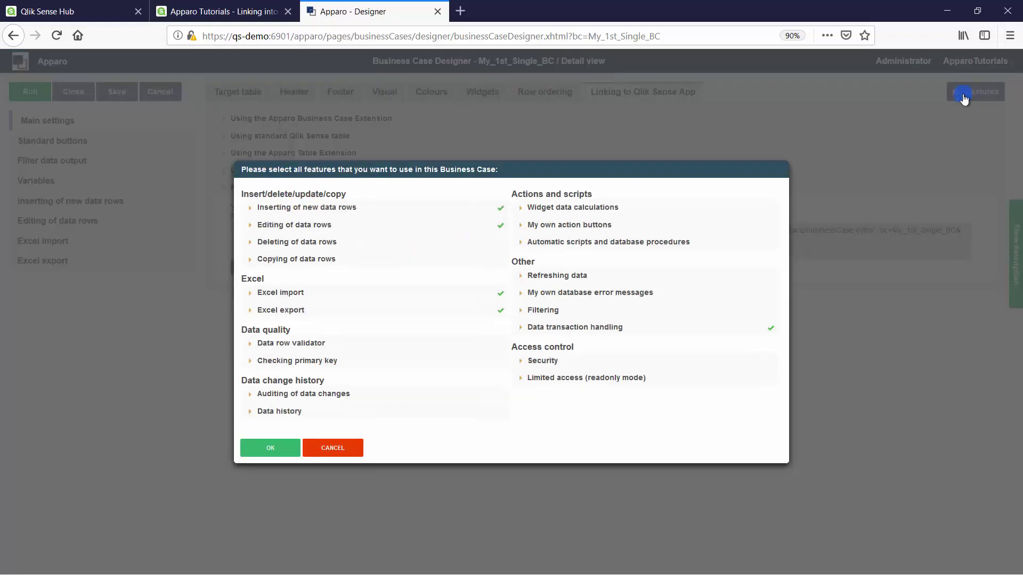
click(641, 243)
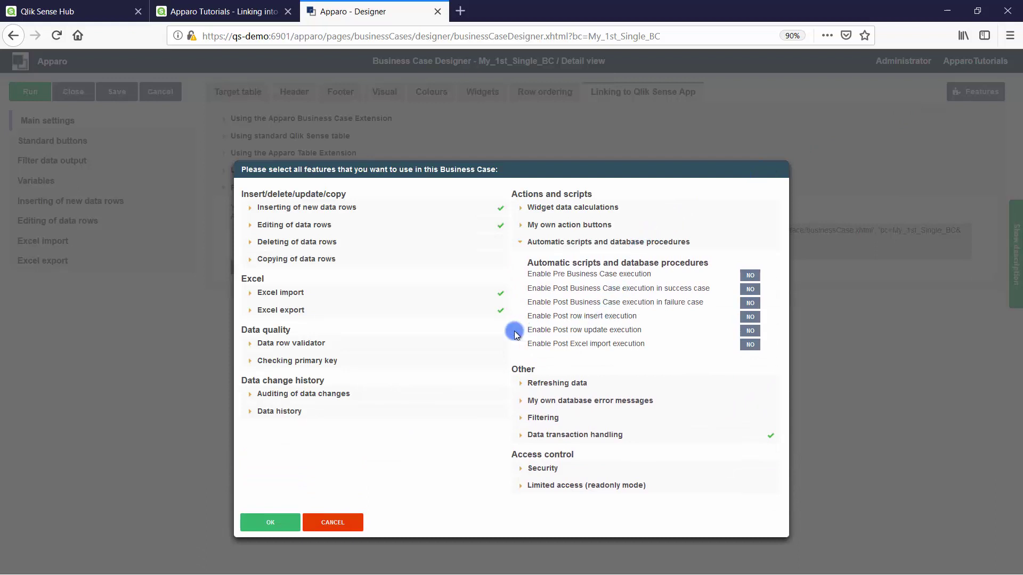
click(750, 331)
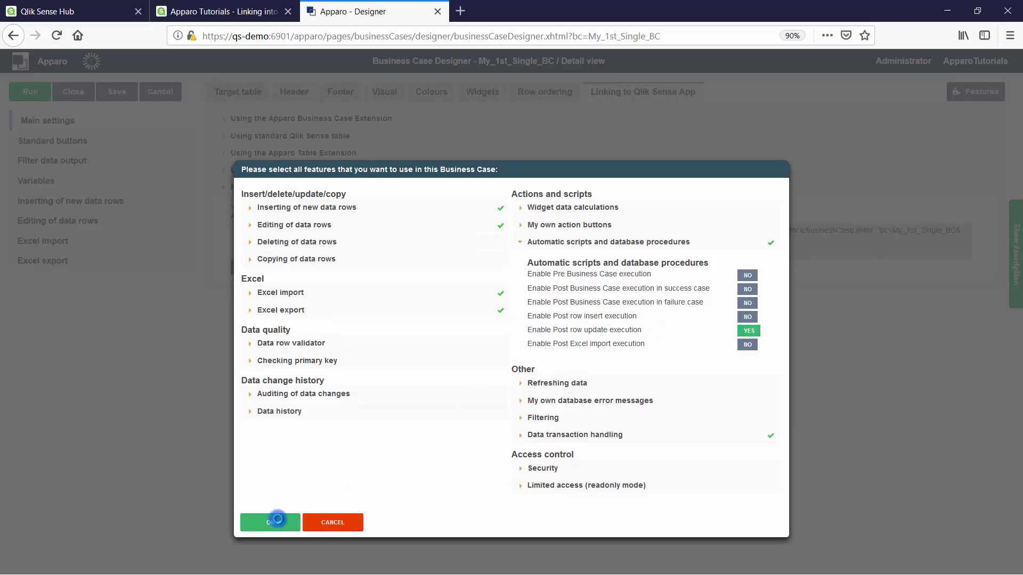
click(277, 520)
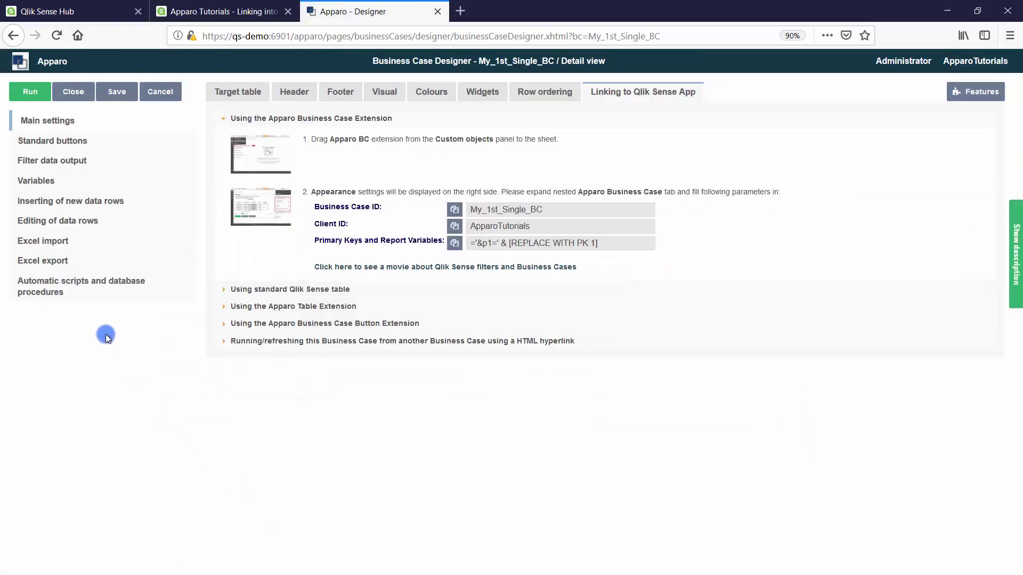
Check the available post update scripts, and save, close and reopen My_1st_Single_BC to reload the script list
click(51, 286)
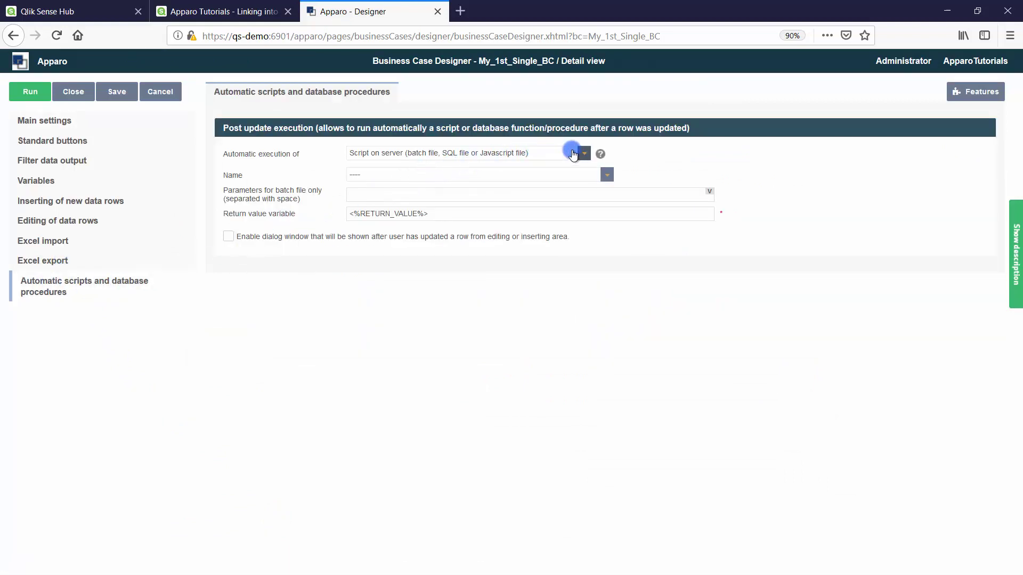
click(606, 175)
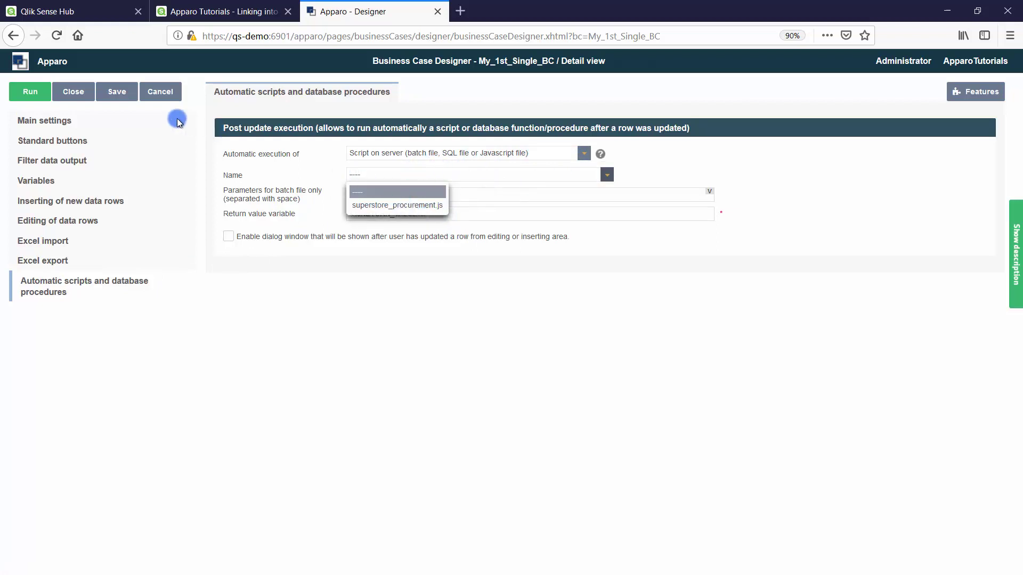
click(106, 96)
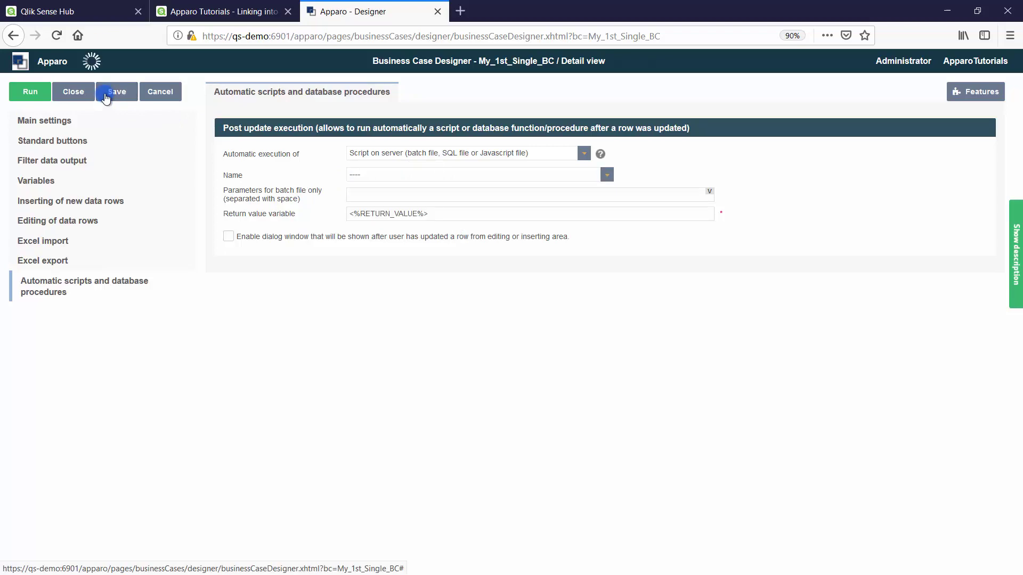
click(71, 96)
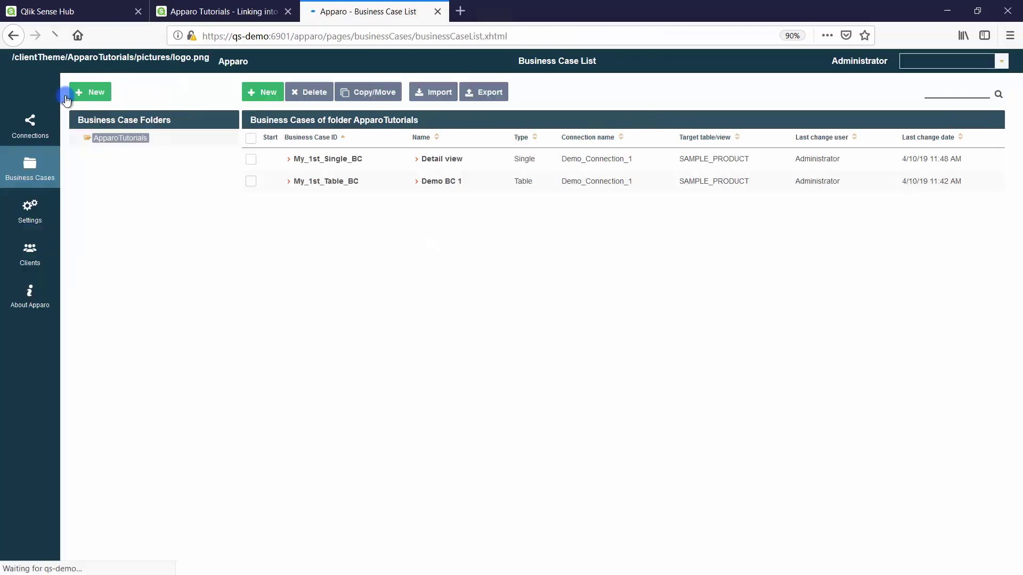
click(323, 159)
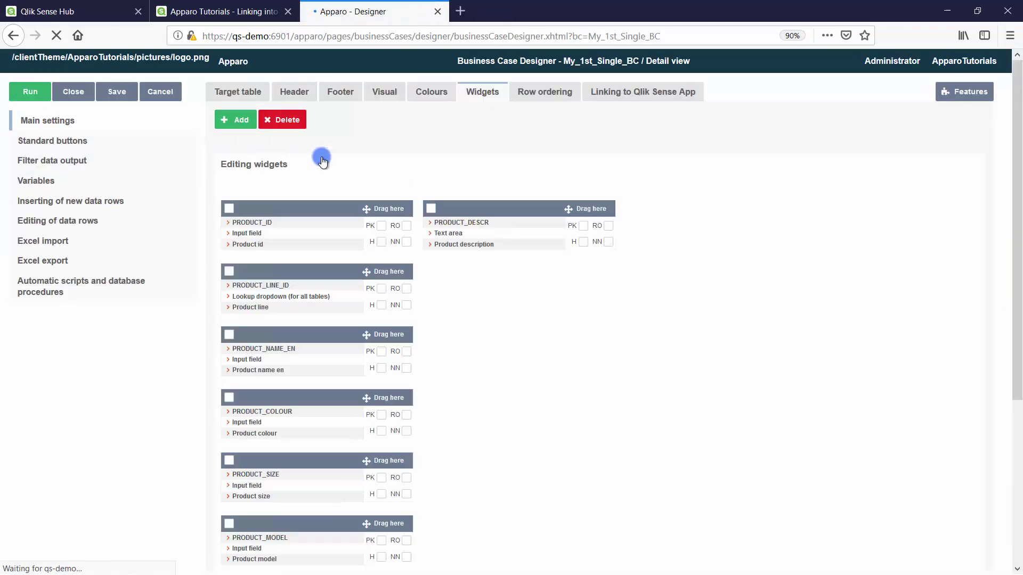
Set RefreshMaster.js as the server script for post update execution and save the business case
click(68, 288)
click(605, 176)
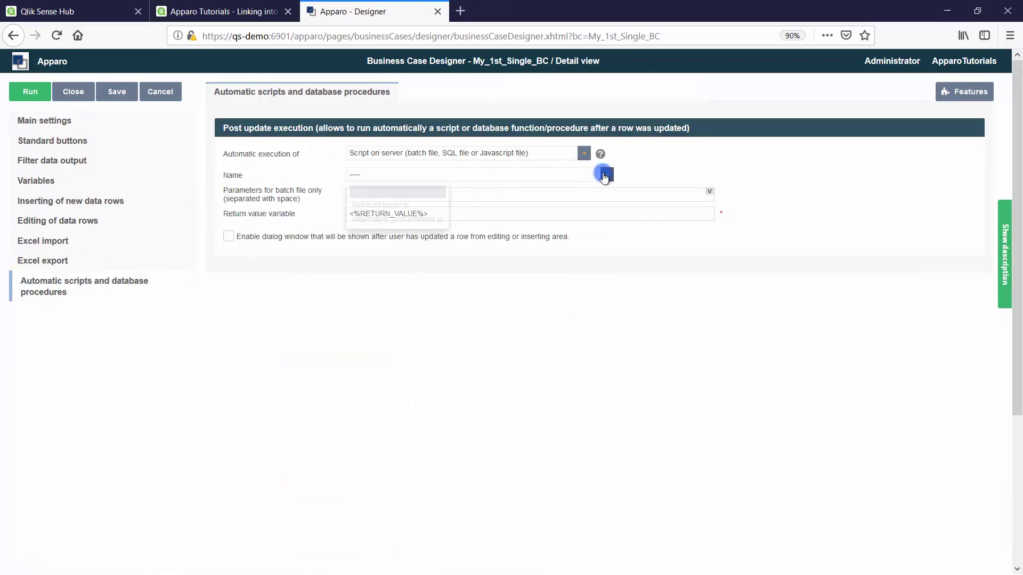
click(425, 206)
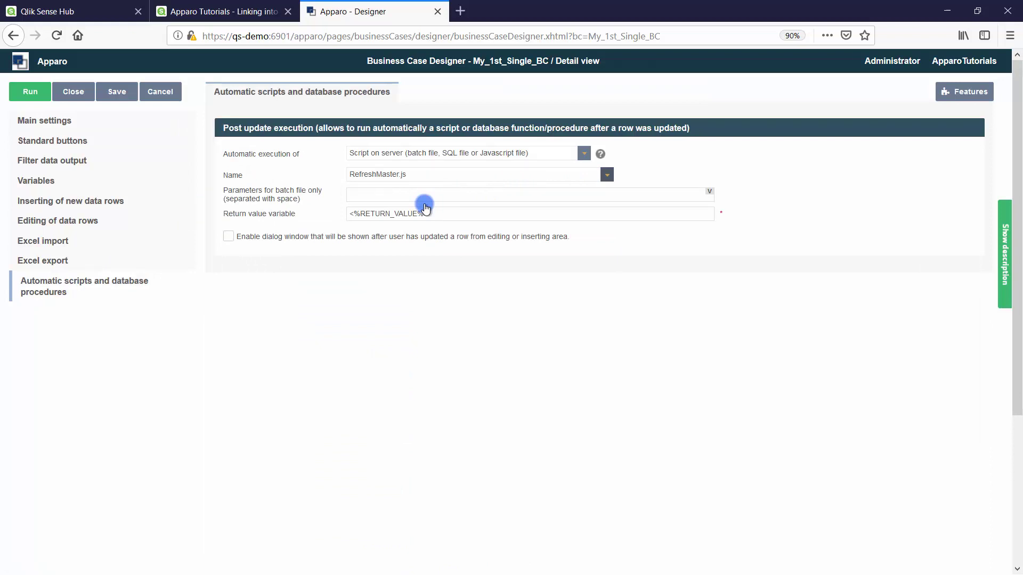
click(106, 96)
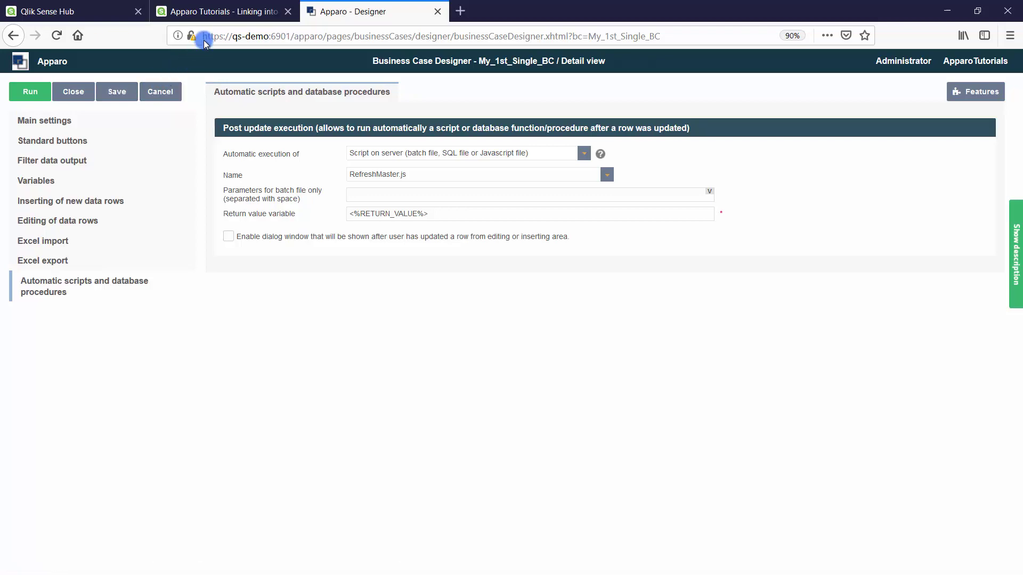
Switch to the Qlik Sense sheet with the embedded business cases and load the Sydney2 product into the detail form
click(226, 13)
key(F11)
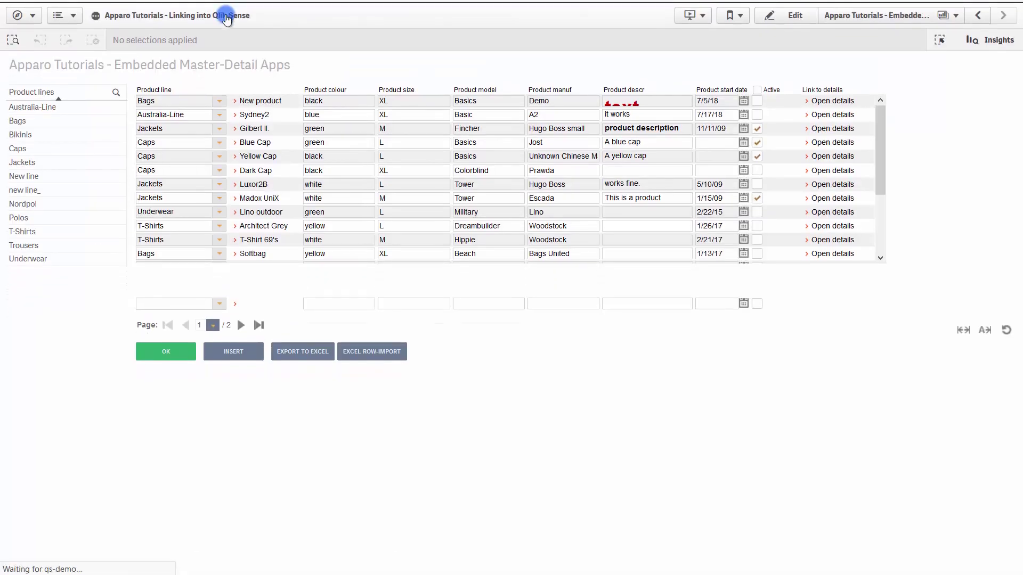
click(257, 114)
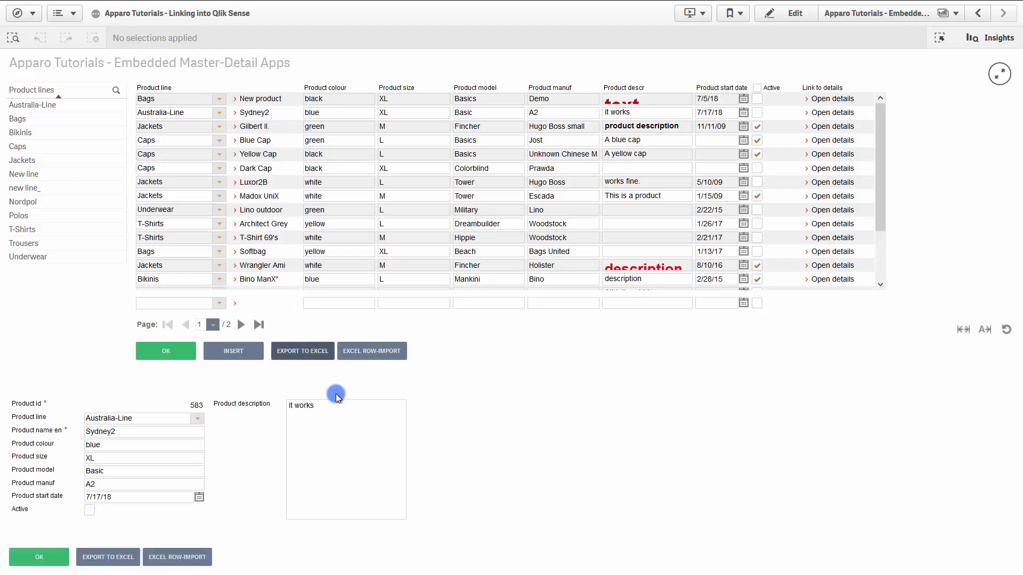
Change Sydney2's product description to "done" in the detail form and save it
drag(335, 407, 281, 404)
text(done)
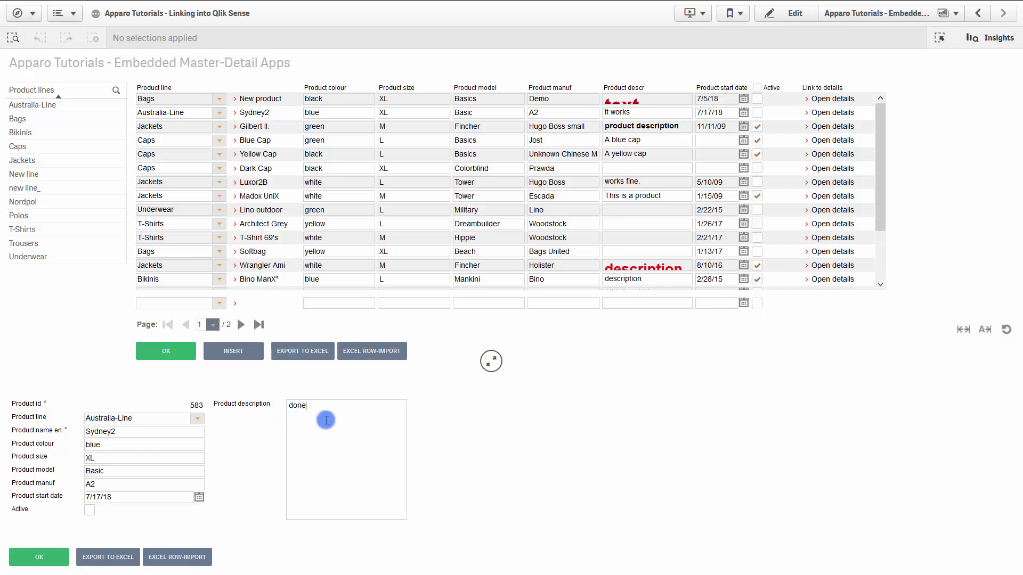
click(40, 558)
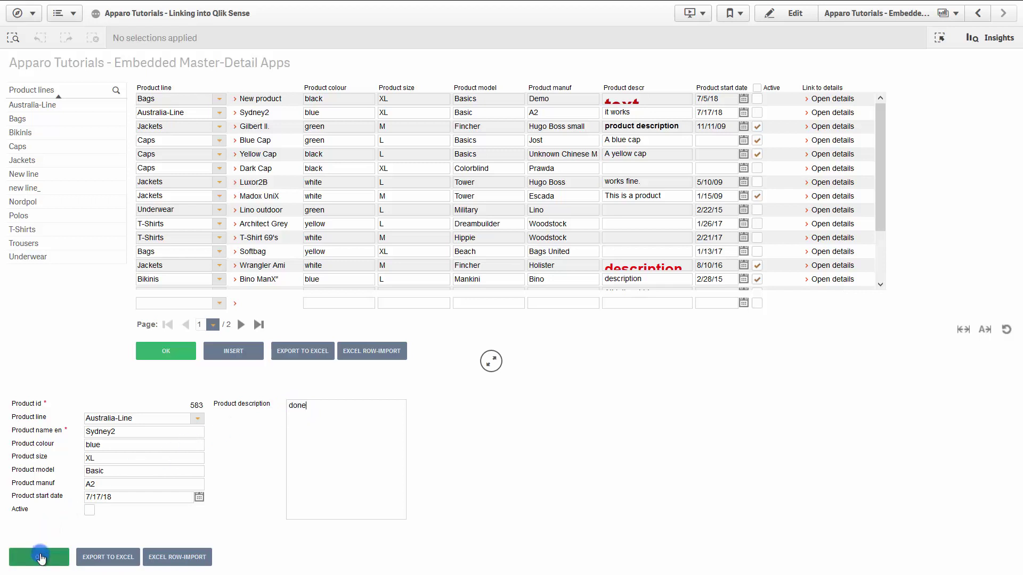